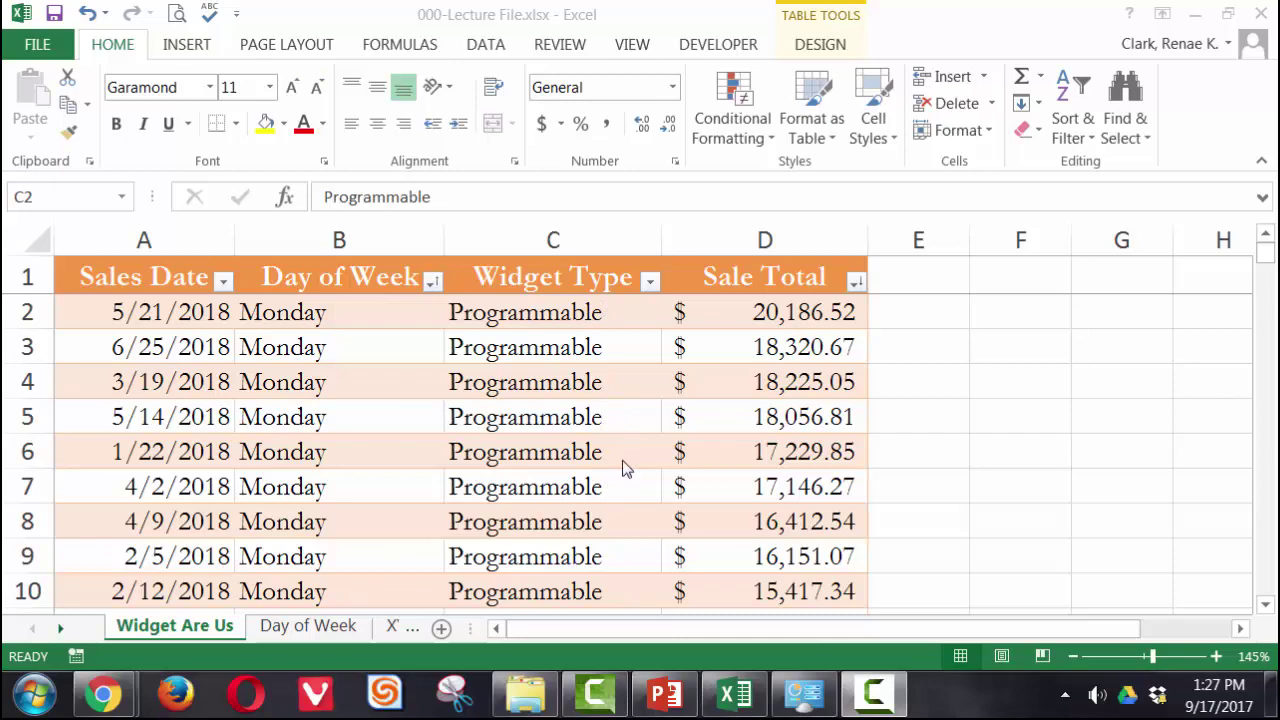
Look through the sales records by weekday and the filter options of the Day of Week column
scroll(613, 486, "down", 14)
scroll(614, 484, "down", 17)
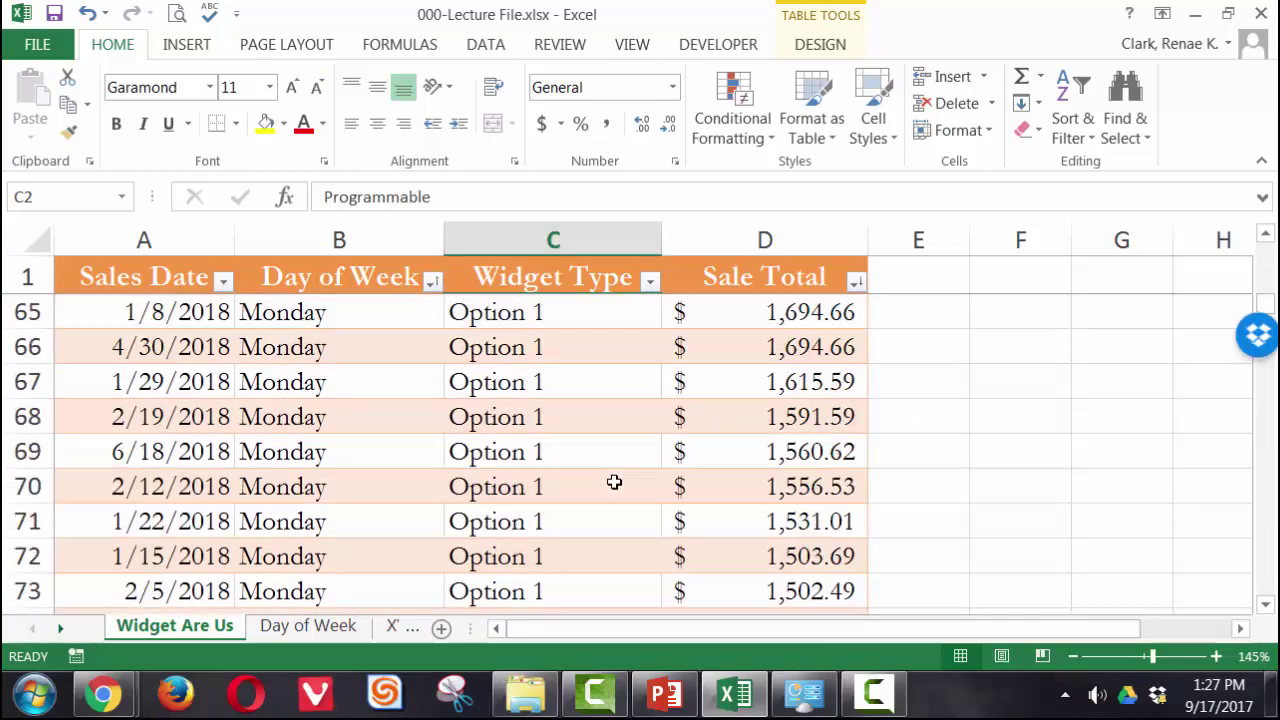
scroll(607, 478, "down", 3)
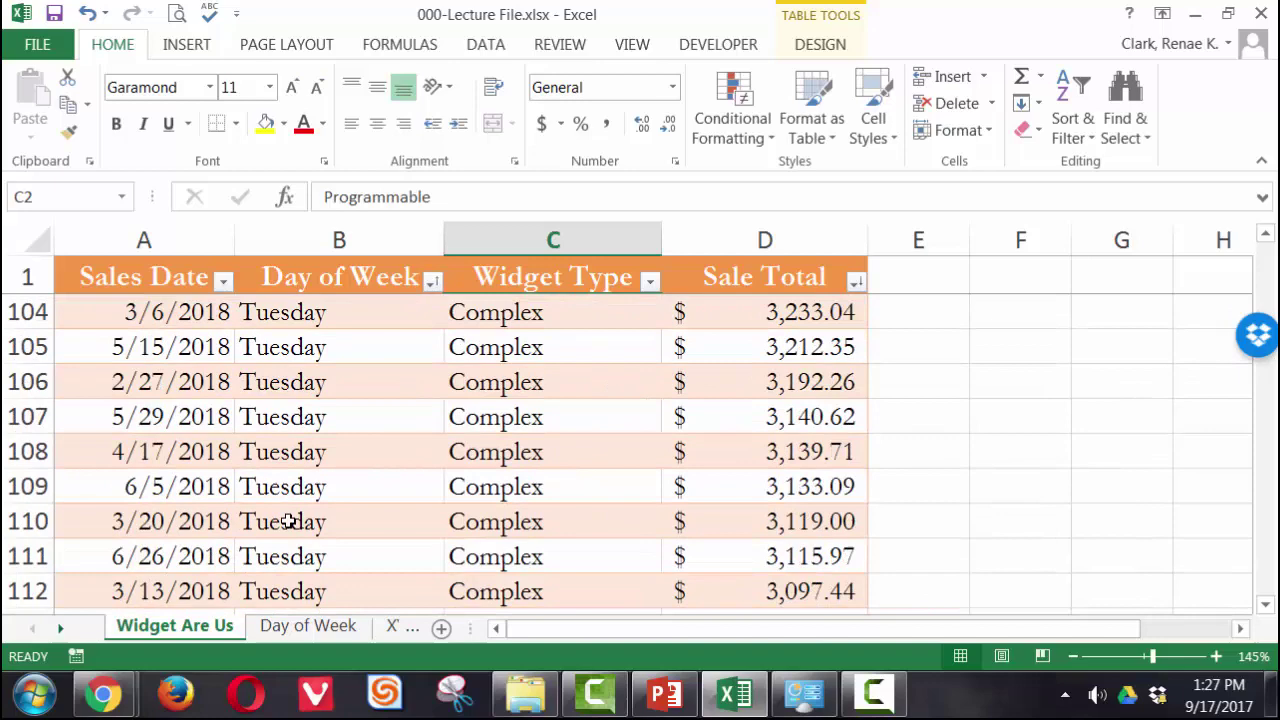
scroll(286, 523, "up", 16)
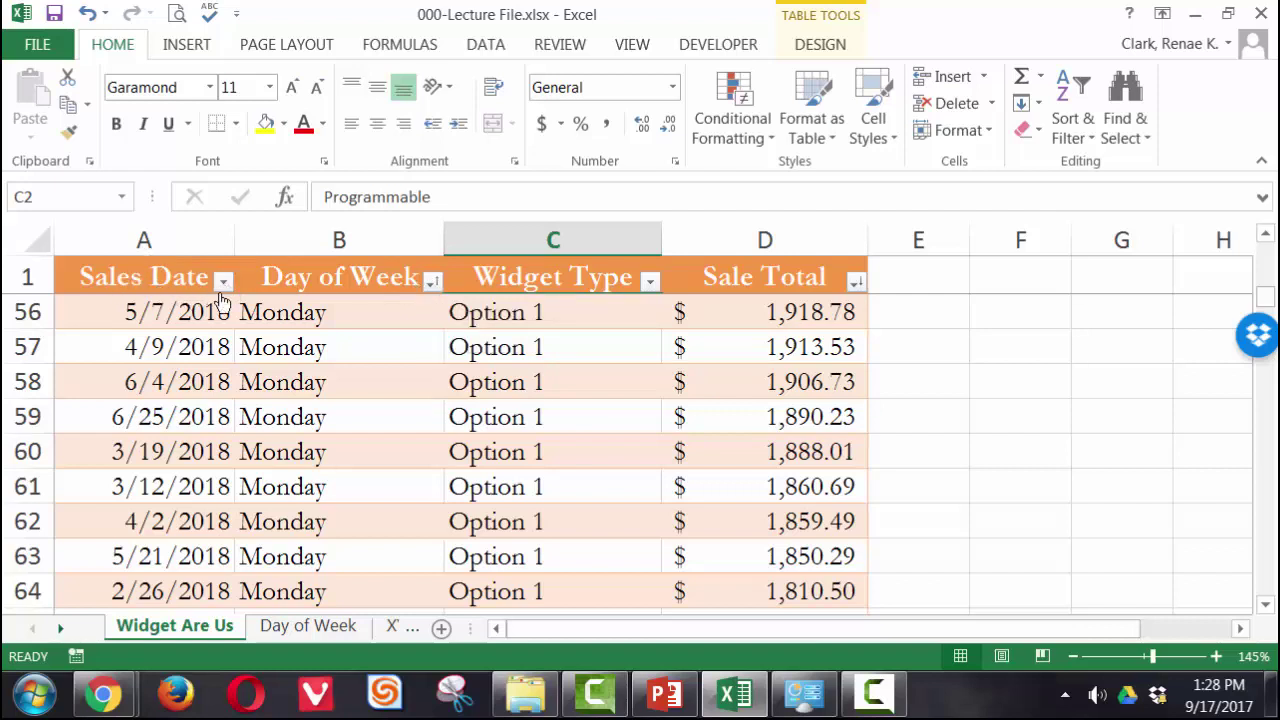
left_click(433, 283)
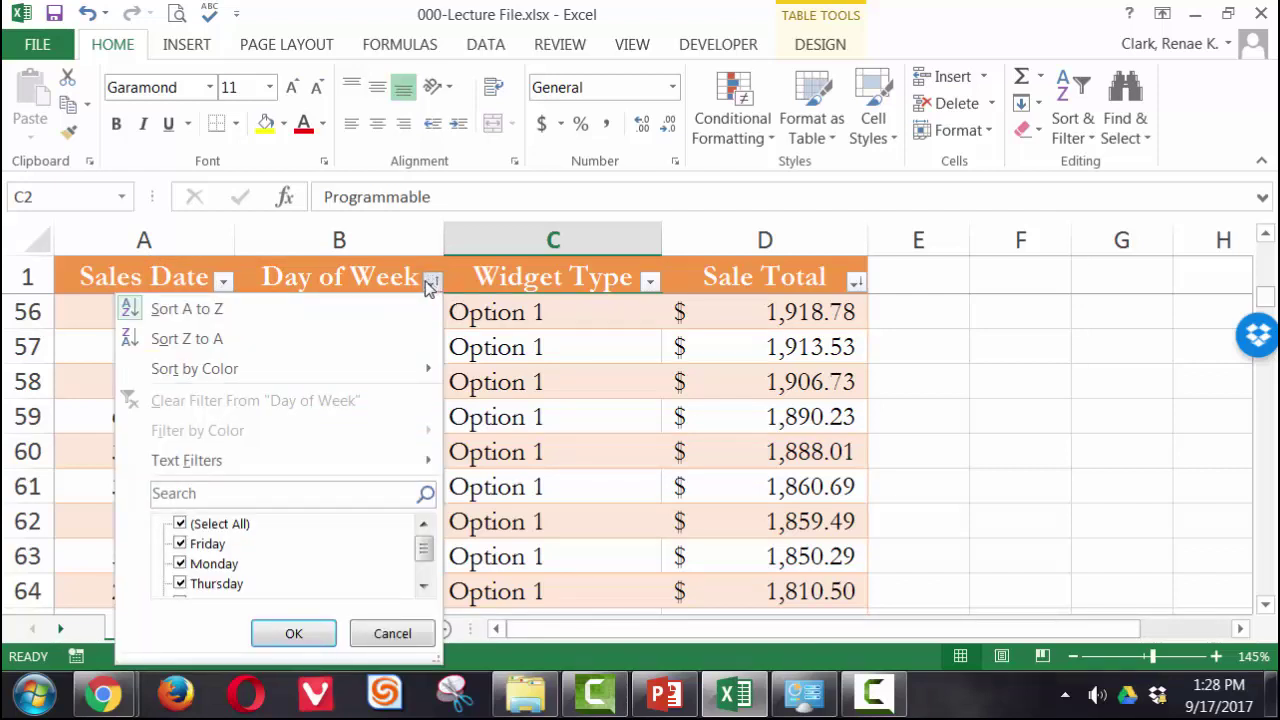
left_click(639, 25)
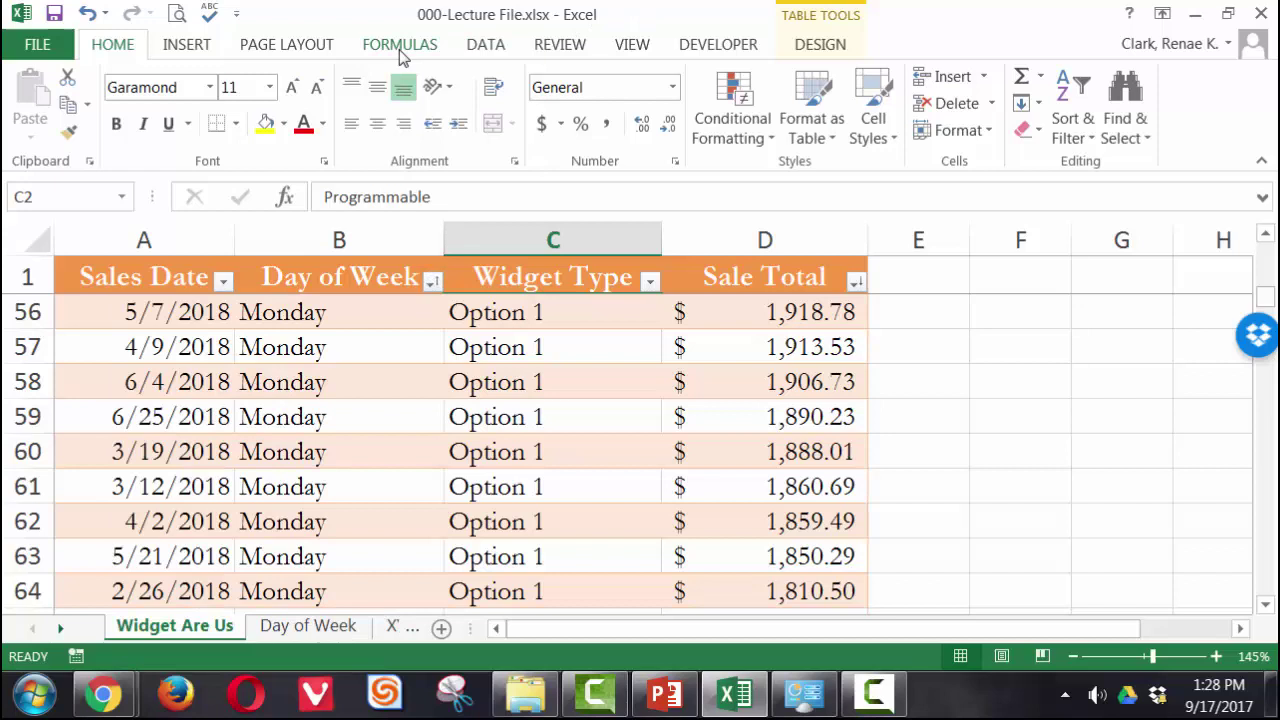
Turn the sales table's header filters off and back on
left_click(486, 46)
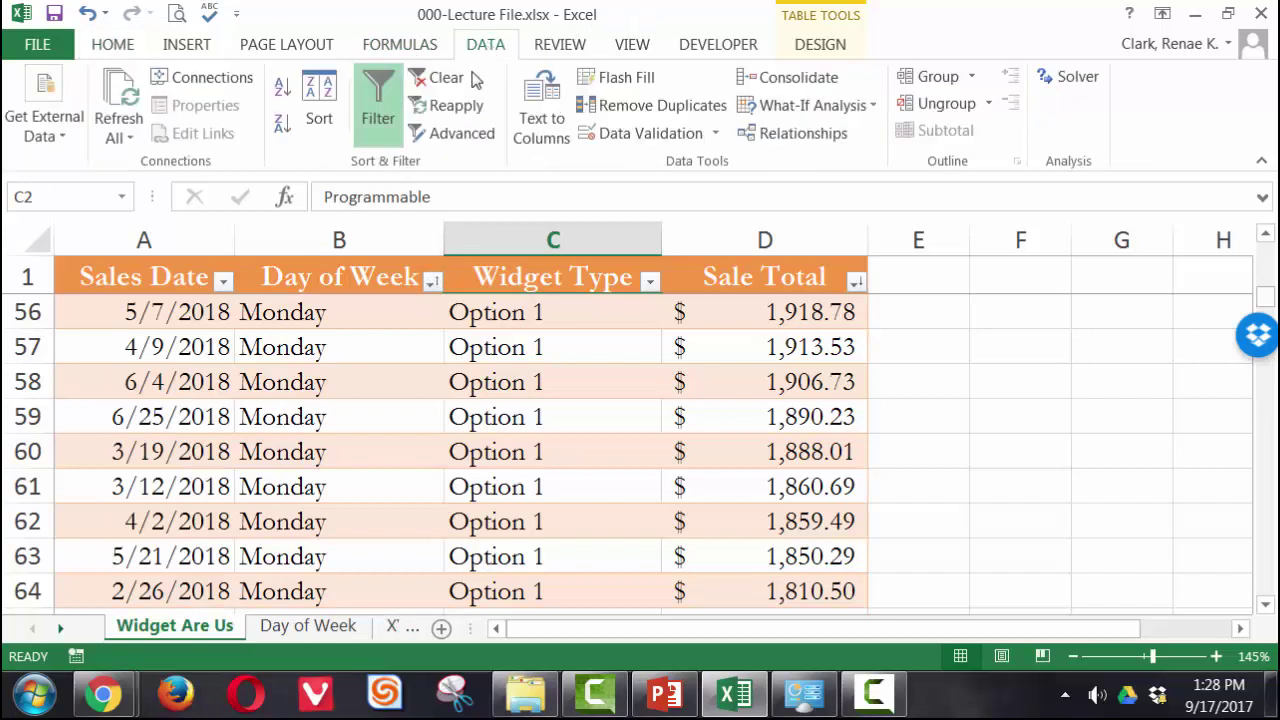
left_click(375, 95)
left_click(375, 95)
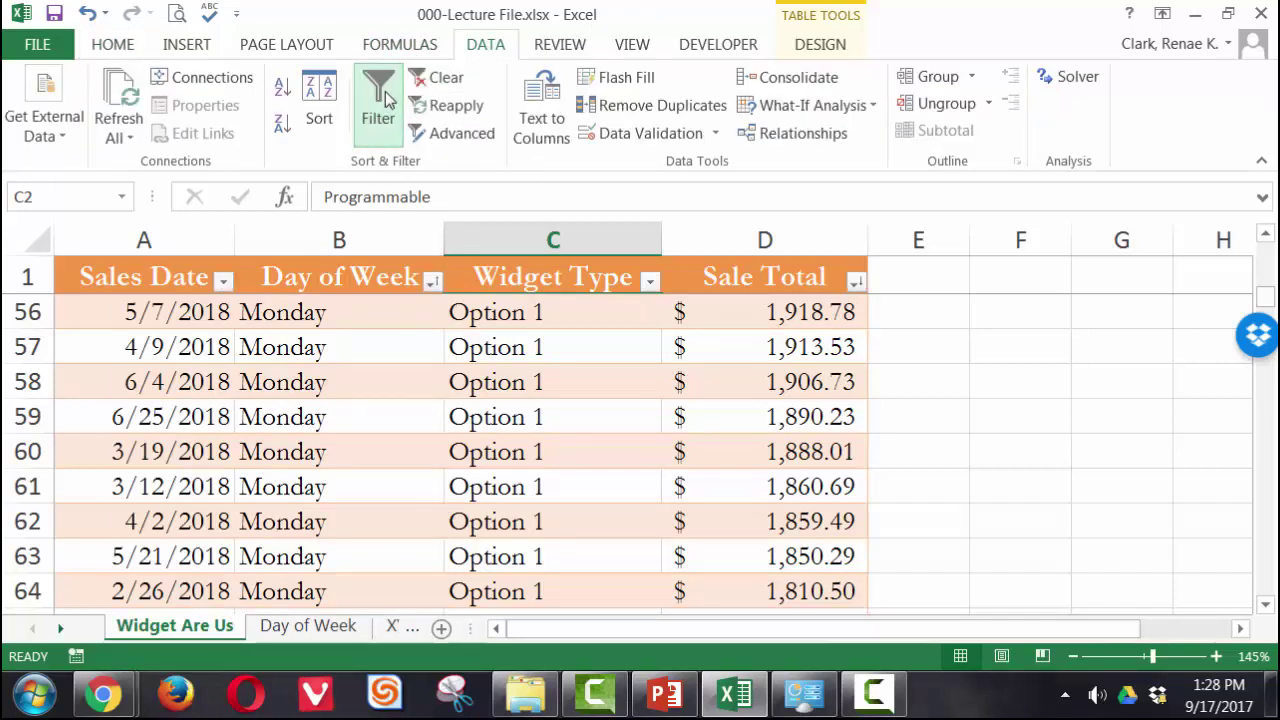
Filter the Day of Week column to show only Friday and review the filtered records
left_click(432, 283)
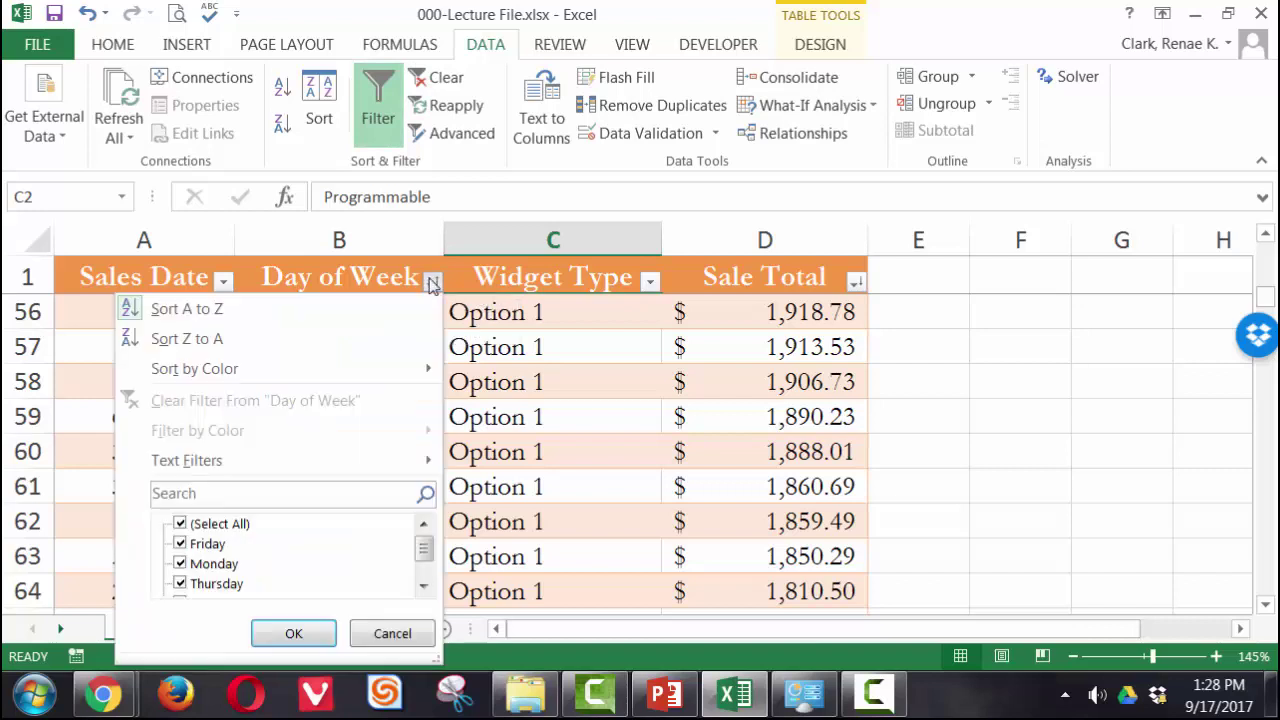
double_click(178, 550)
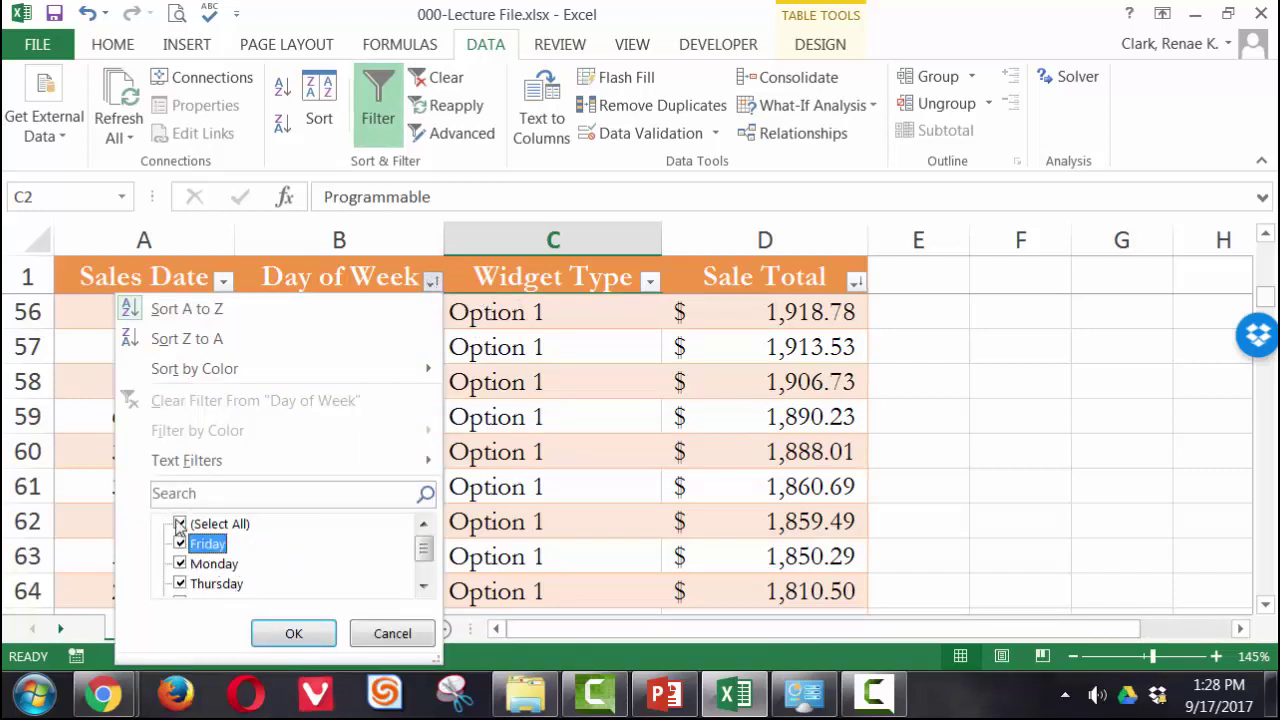
left_click(180, 523)
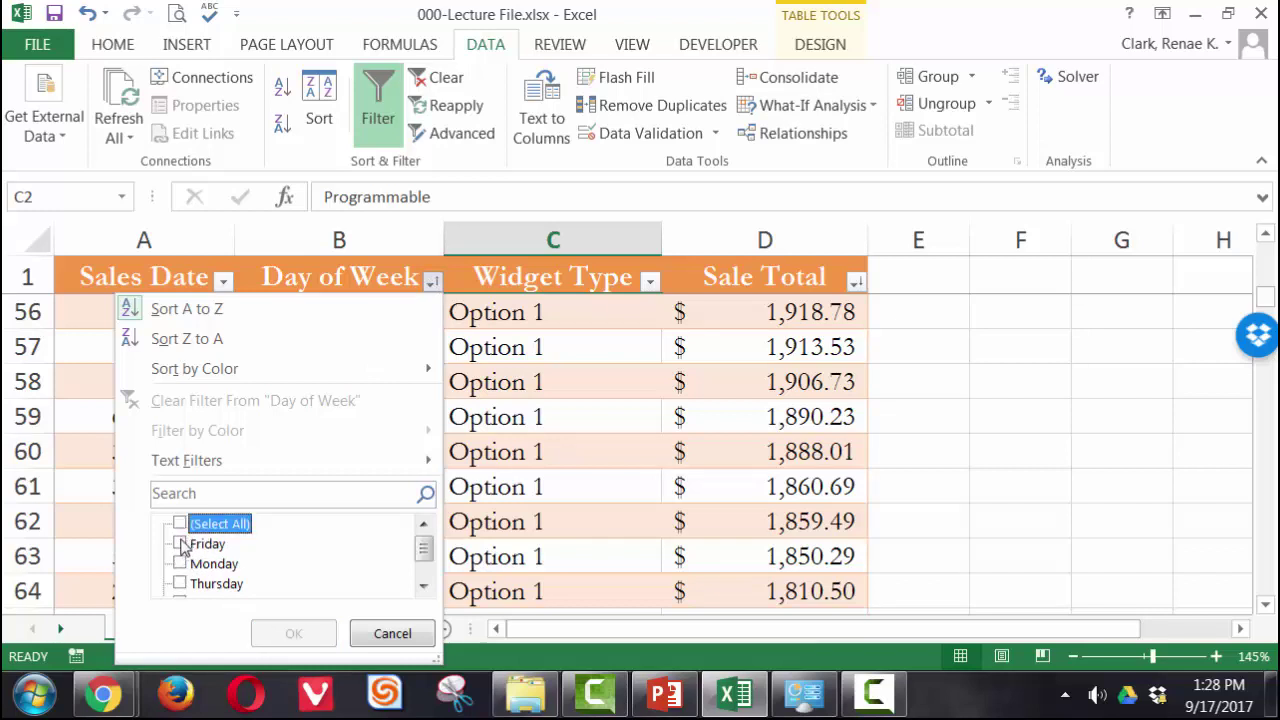
left_click(180, 543)
left_click(297, 634)
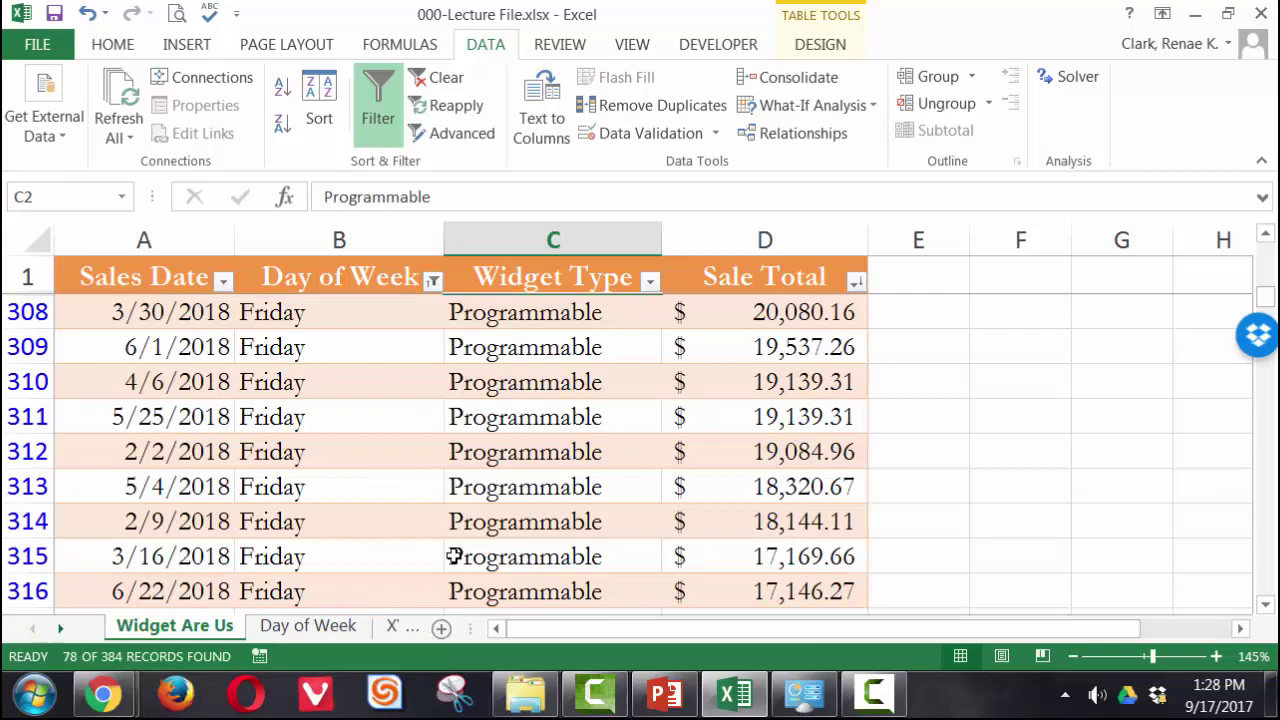
scroll(382, 444, "down", 20)
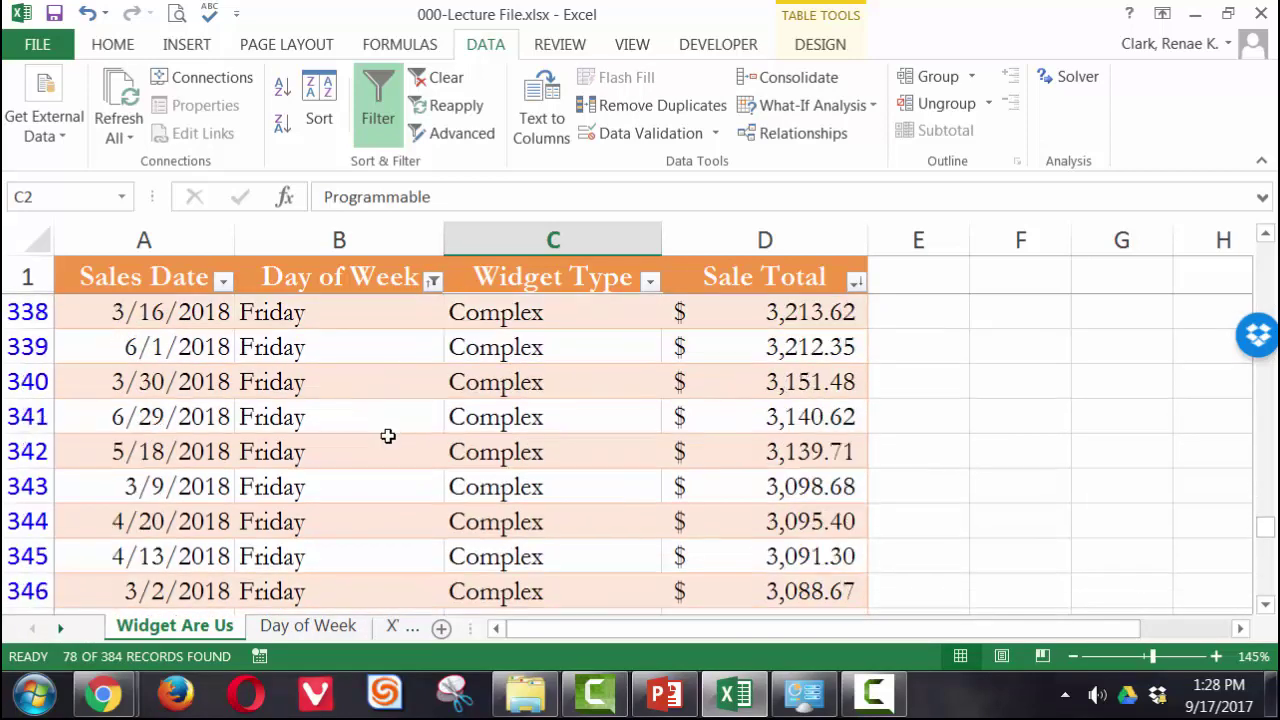
scroll(398, 409, "down", 6)
scroll(414, 386, "up", 20)
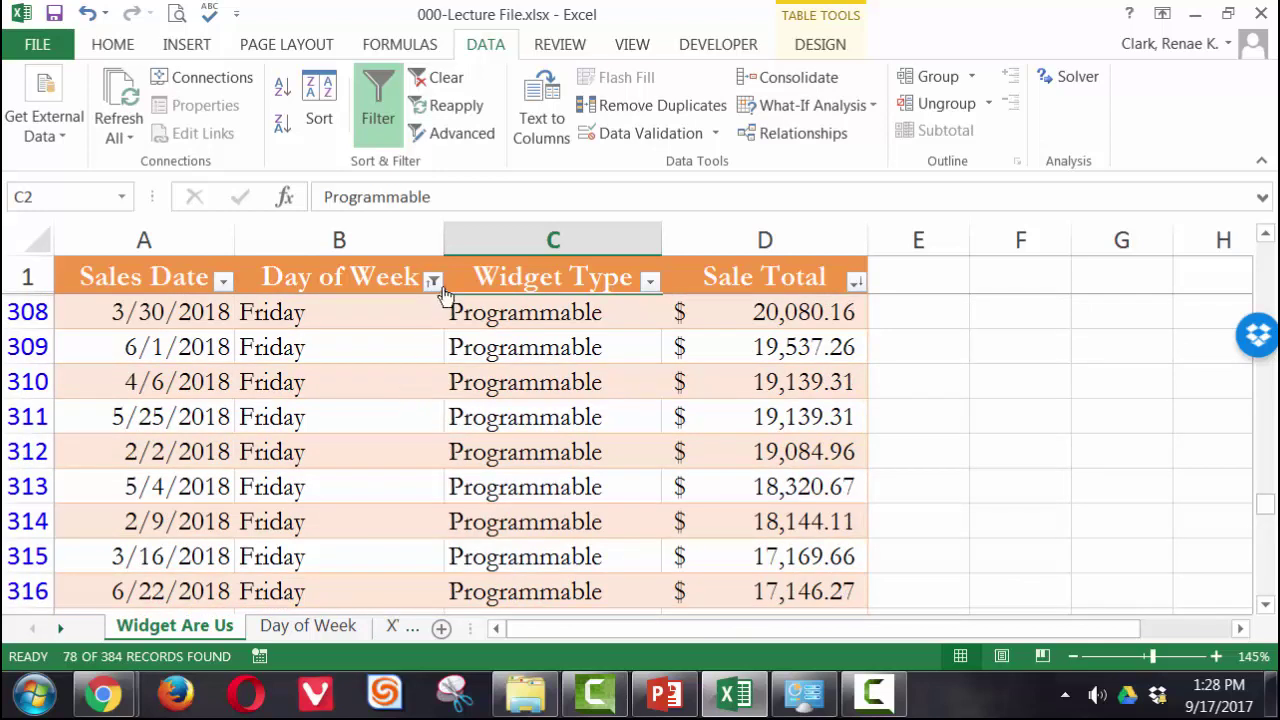
Clear the table's filter and sort the records by Sales Date from oldest to newest
mouse_move(434, 296)
left_click(432, 280)
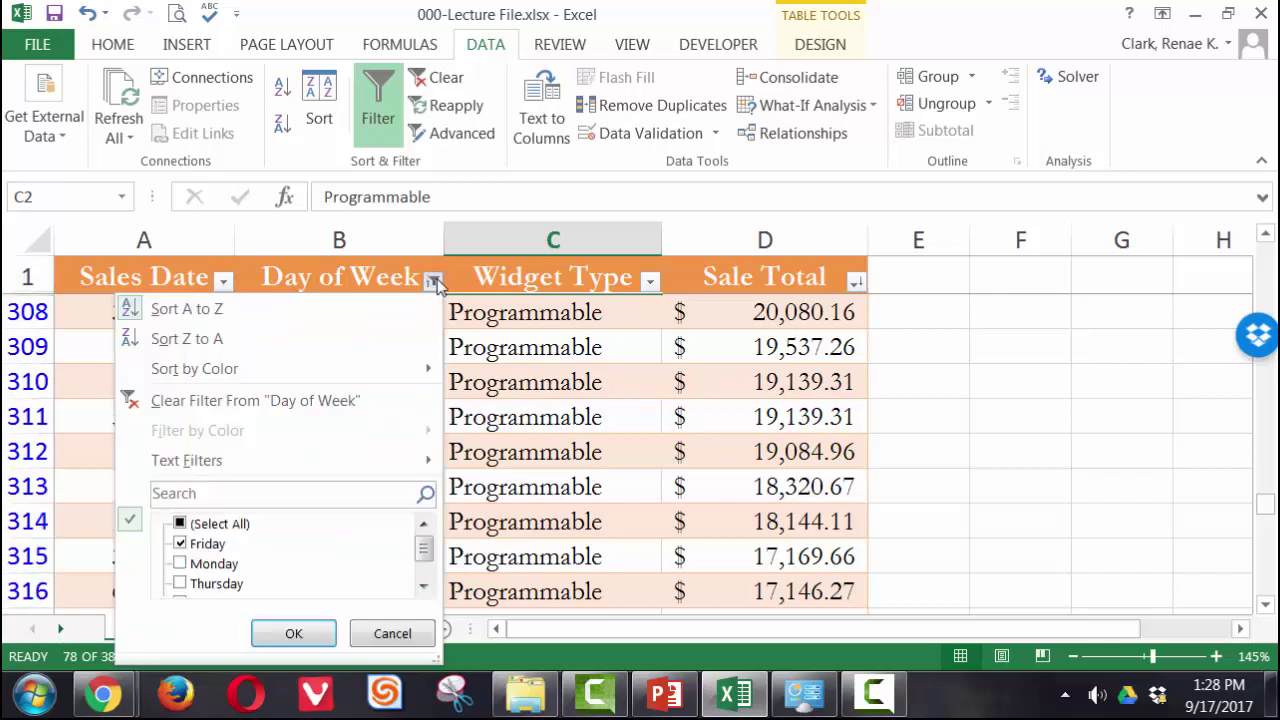
left_click(452, 88)
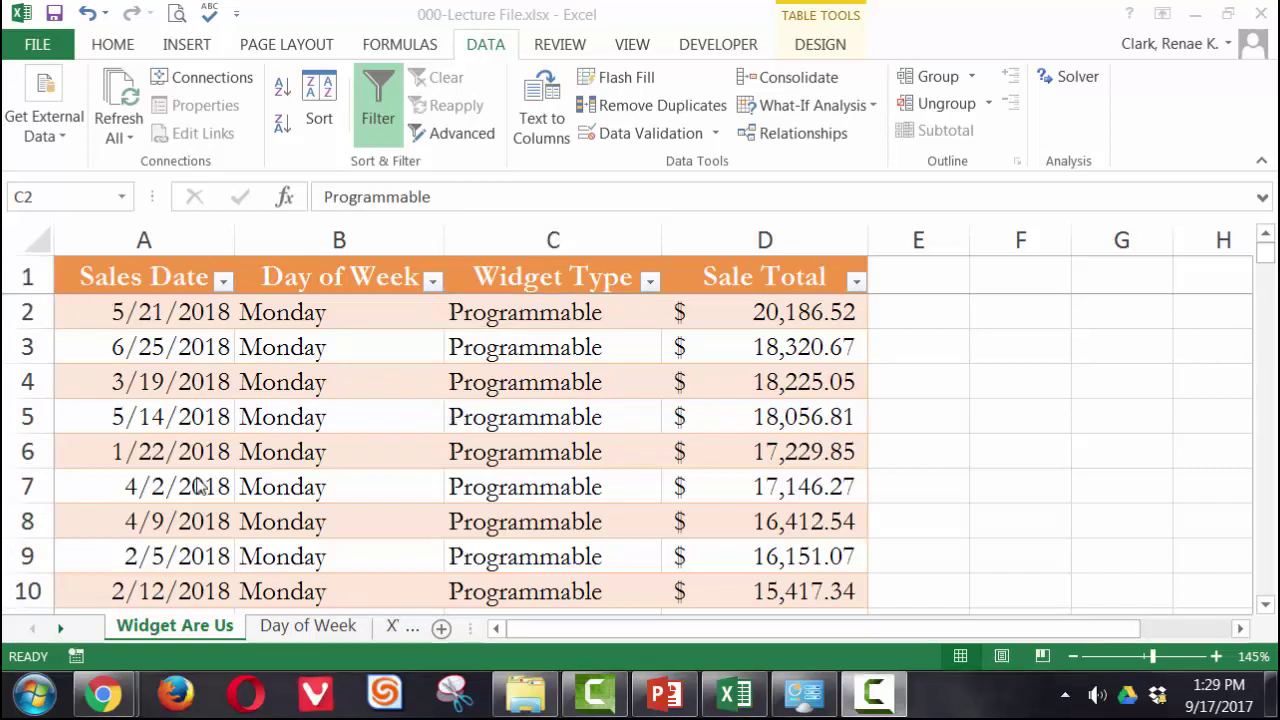
left_click(224, 282)
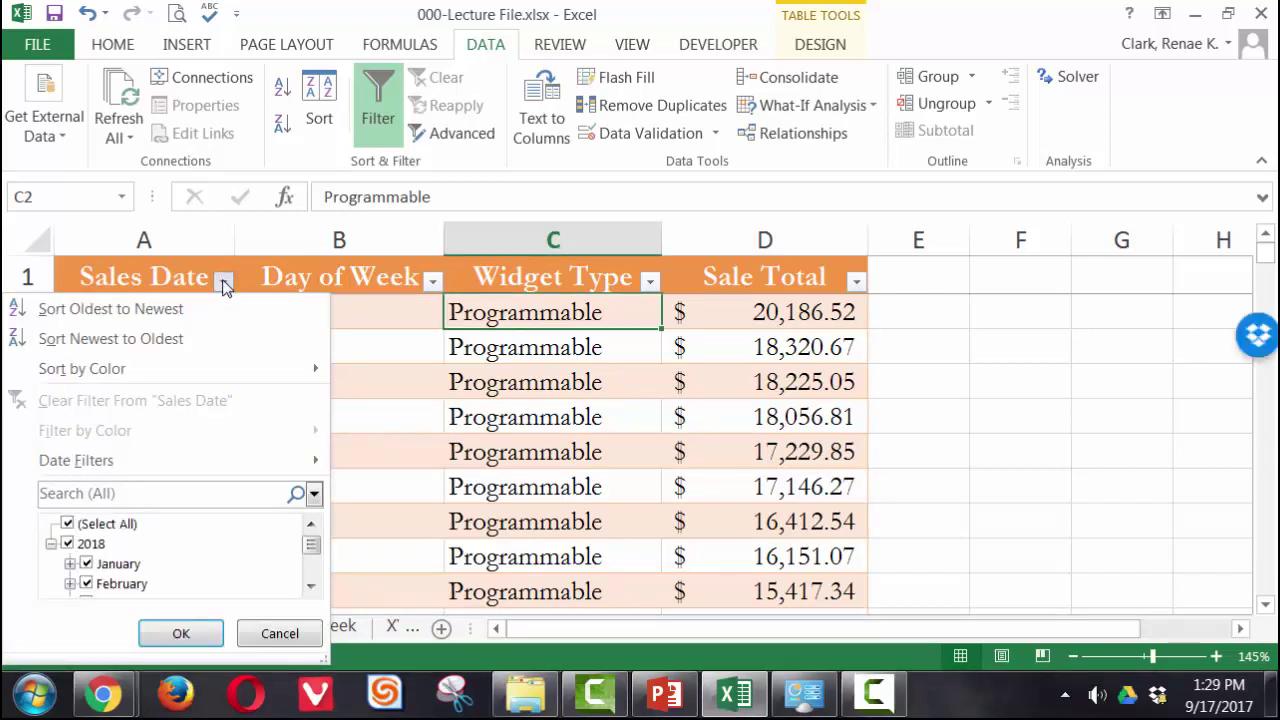
left_click(126, 312)
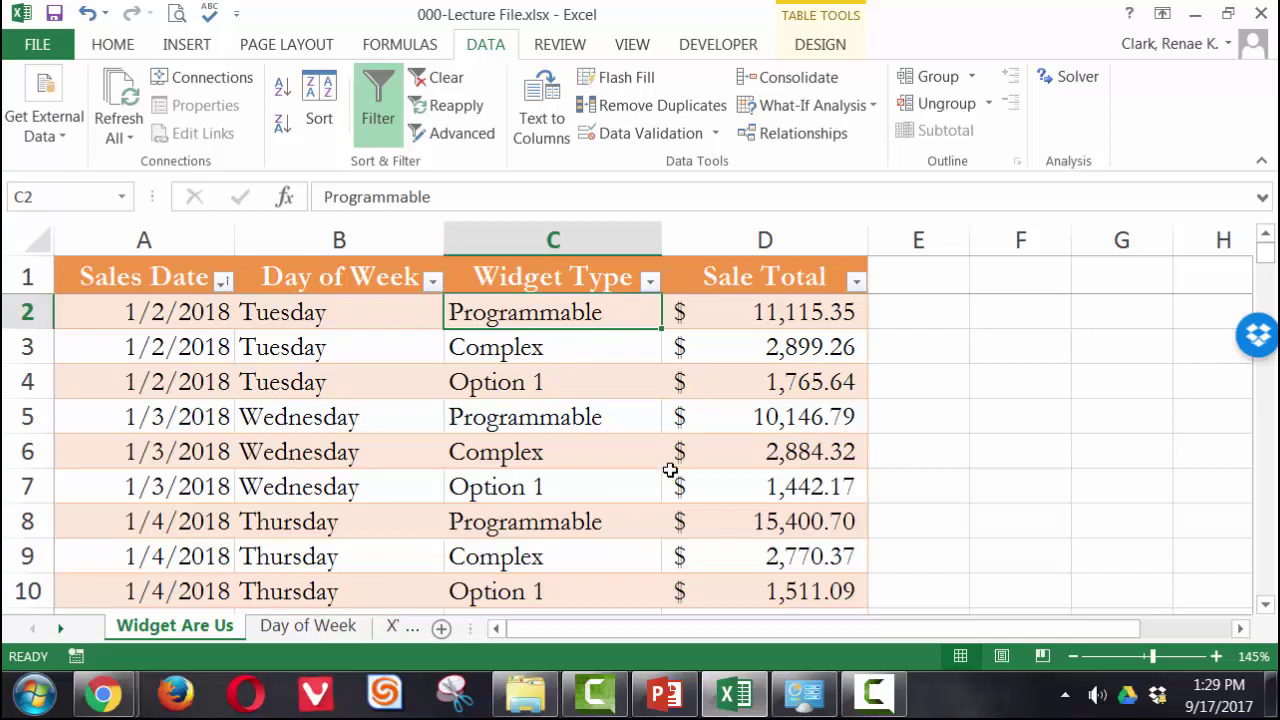
Filter the Widget Type column to show only Option 1, and clear that filter after reviewing the rows
left_click(650, 281)
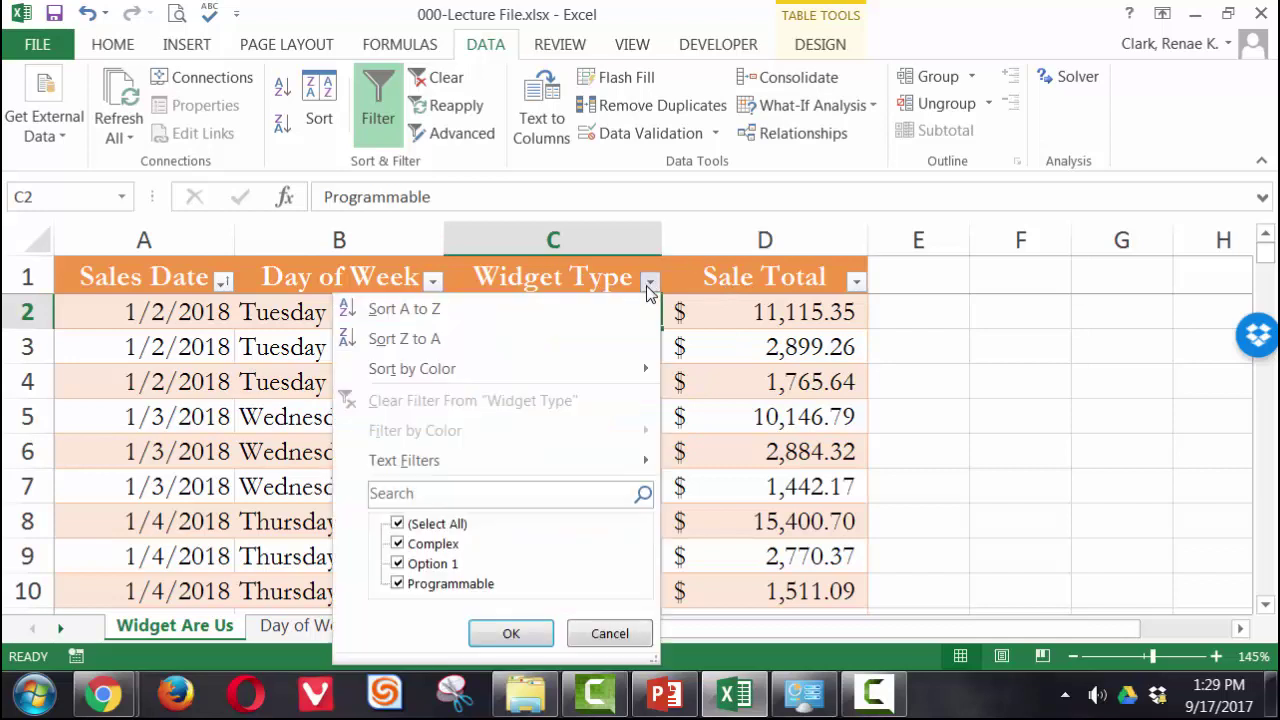
left_click(397, 524)
left_click(398, 563)
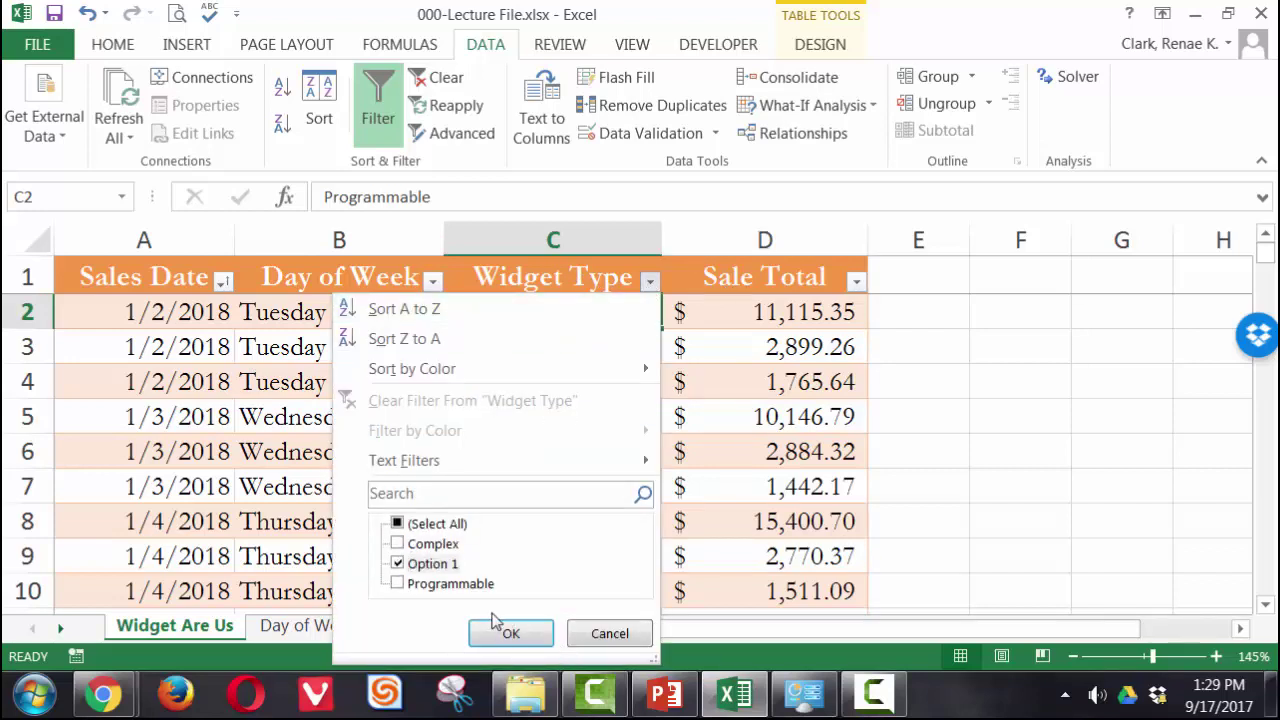
left_click(511, 634)
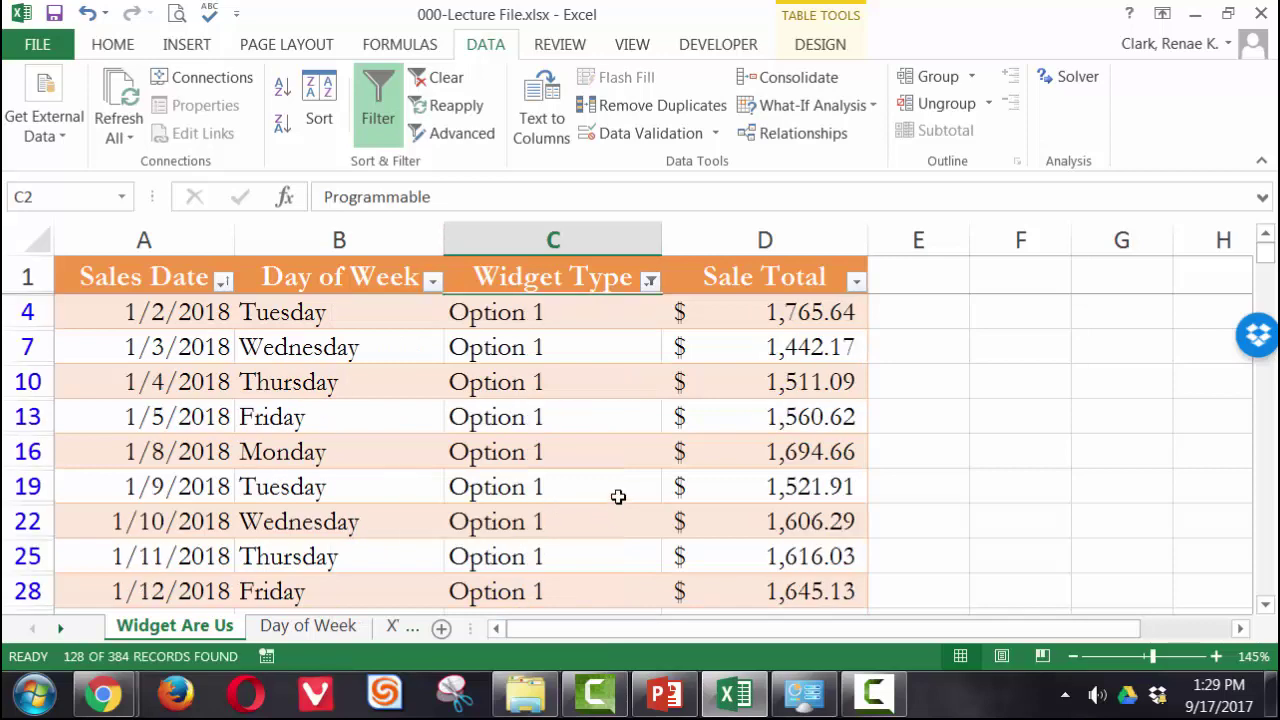
scroll(614, 494, "down", 2)
scroll(612, 486, "down", 2)
scroll(610, 482, "up", 3)
left_click(652, 283)
left_click(471, 401)
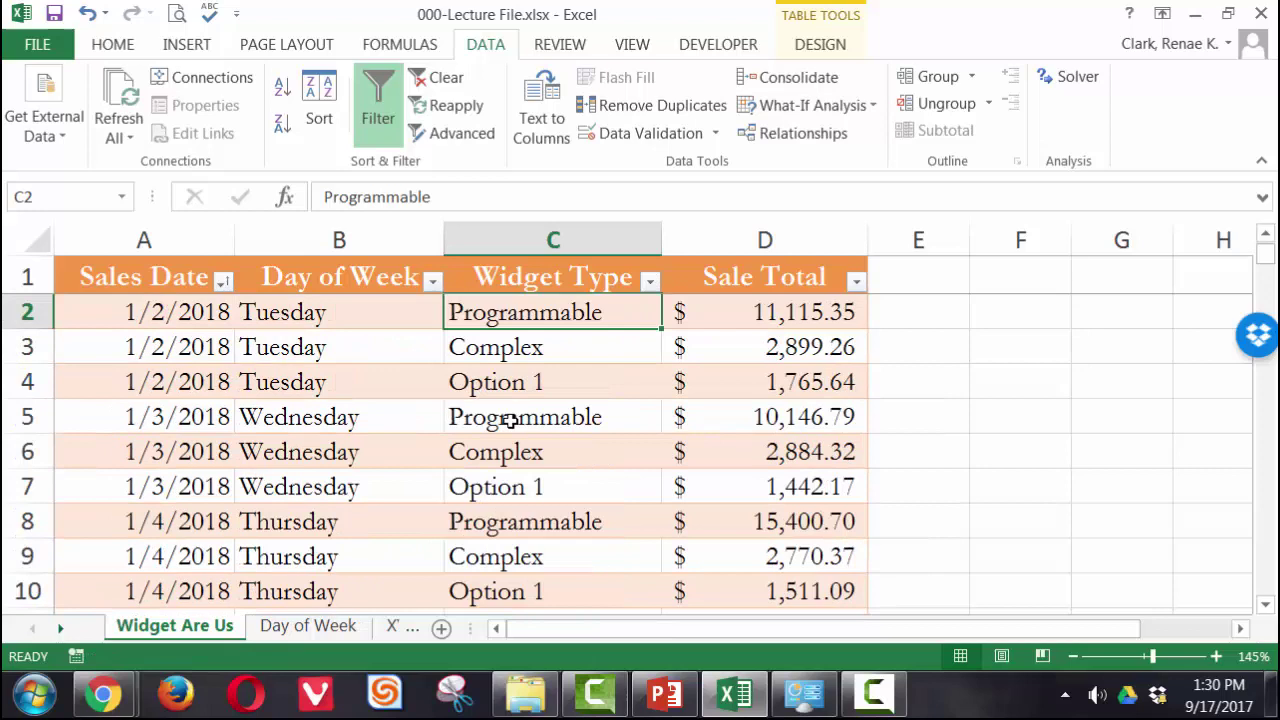
Filter the Sales Date column to show only January 2018 and review the filtered records
left_click(222, 283)
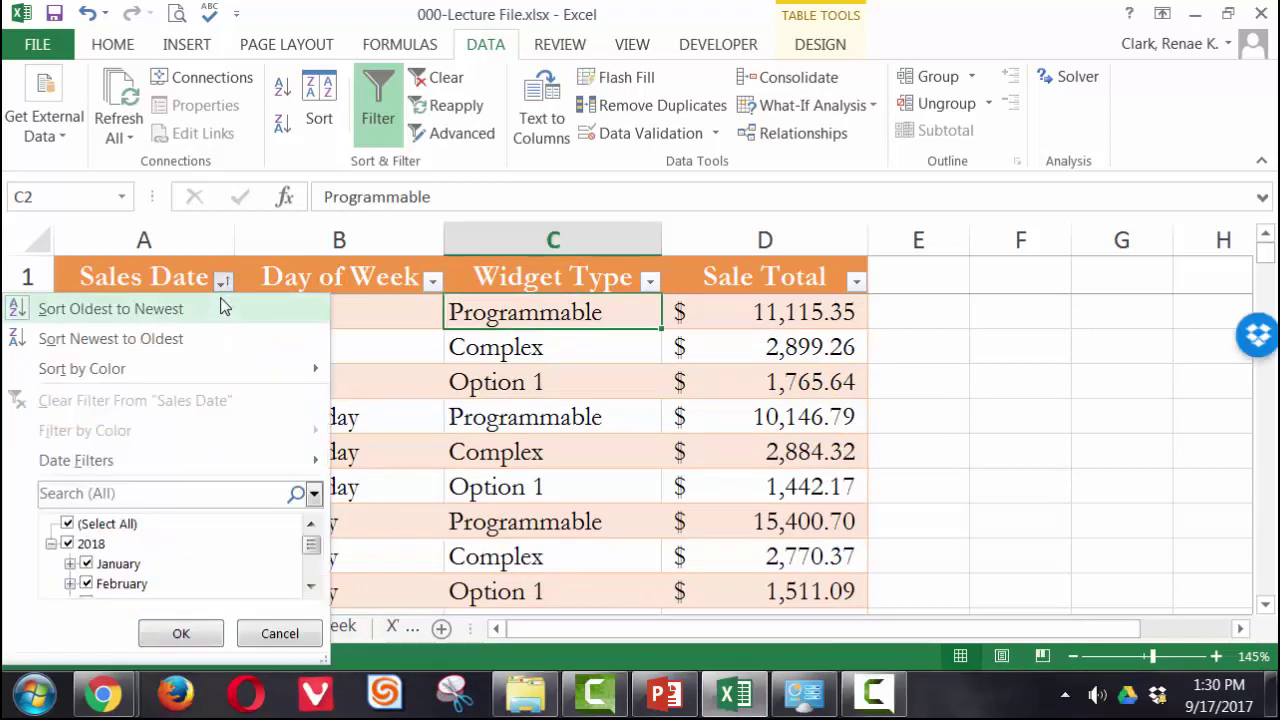
left_click(67, 523)
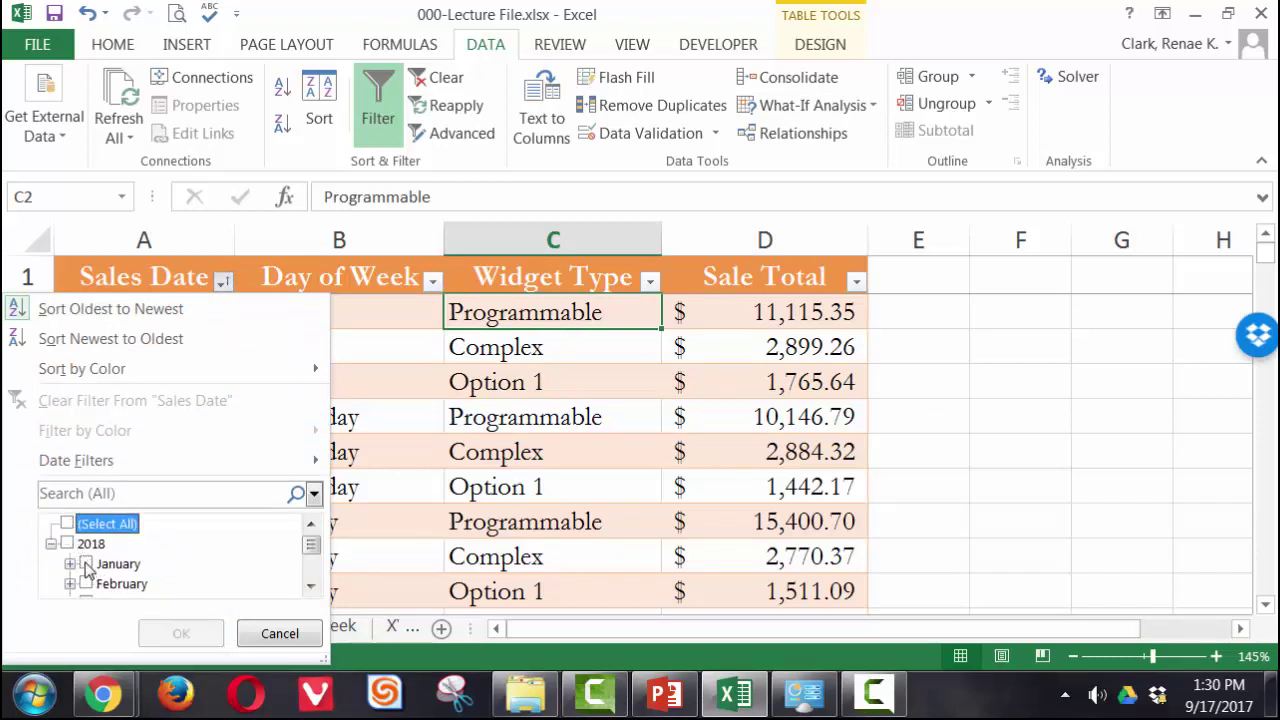
left_click(125, 560)
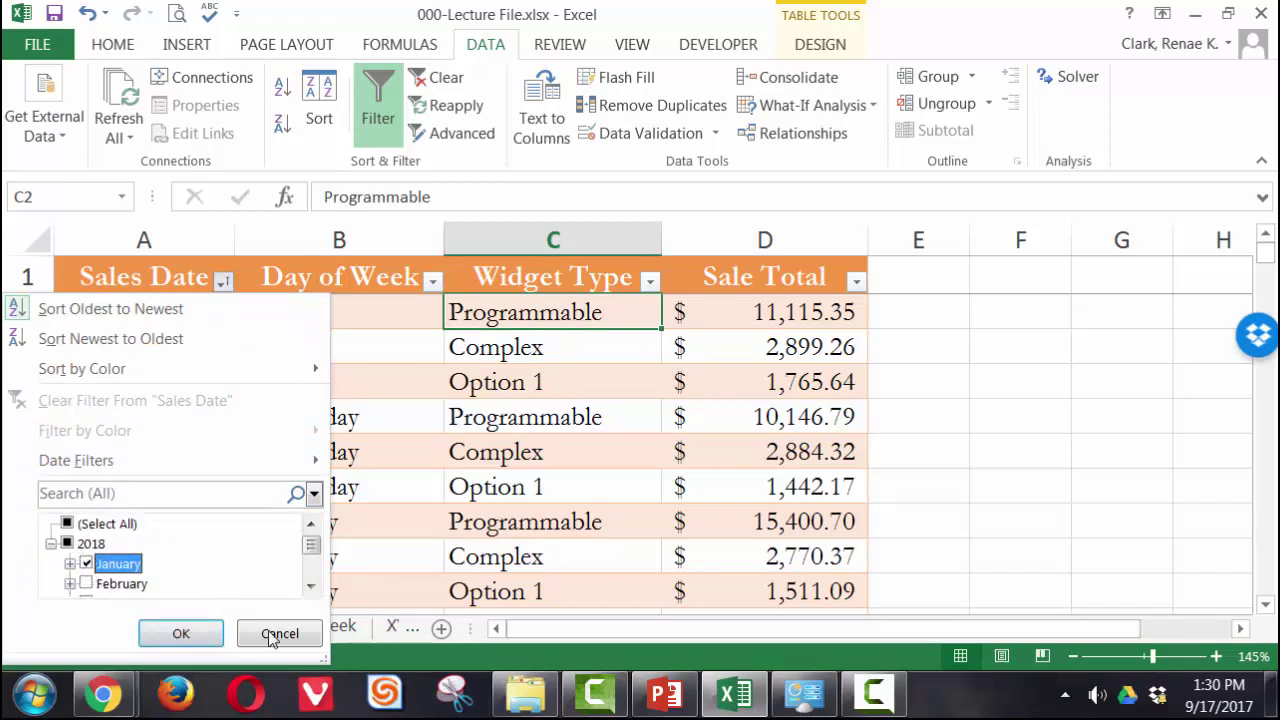
left_click(181, 633)
scroll(270, 522, "down", 15)
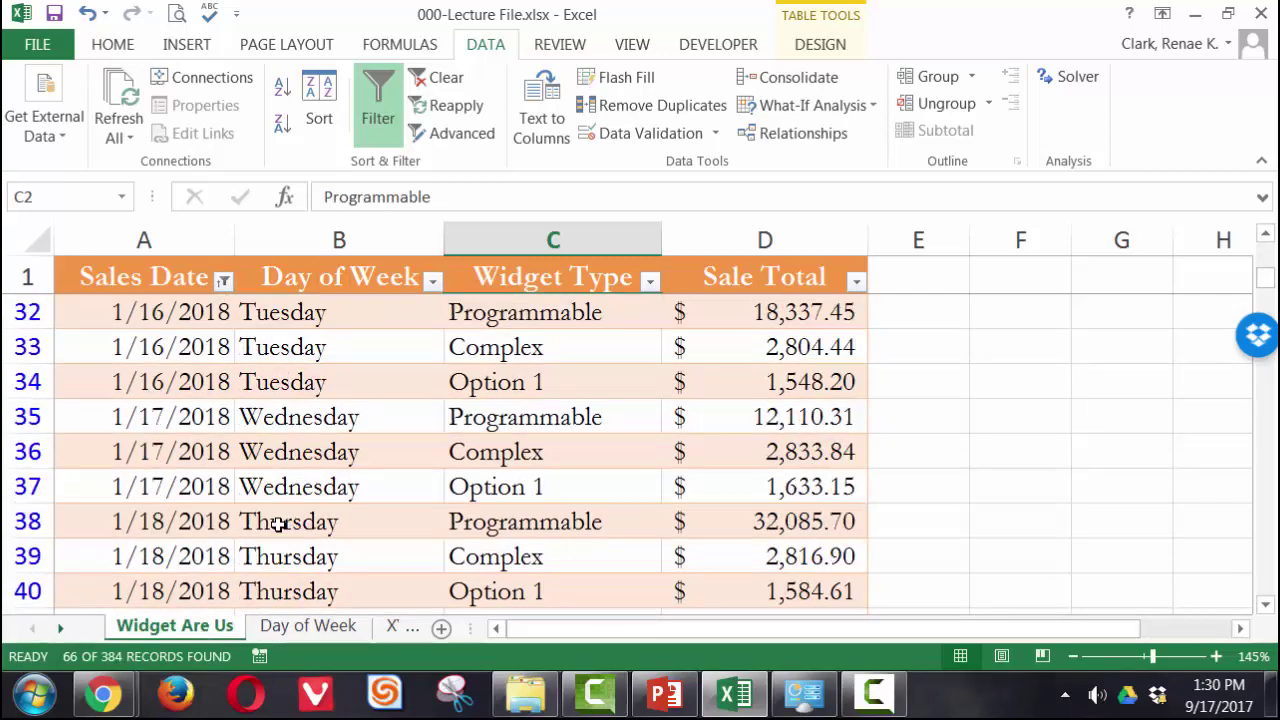
scroll(284, 505, "down", 6)
scroll(329, 497, "up", 19)
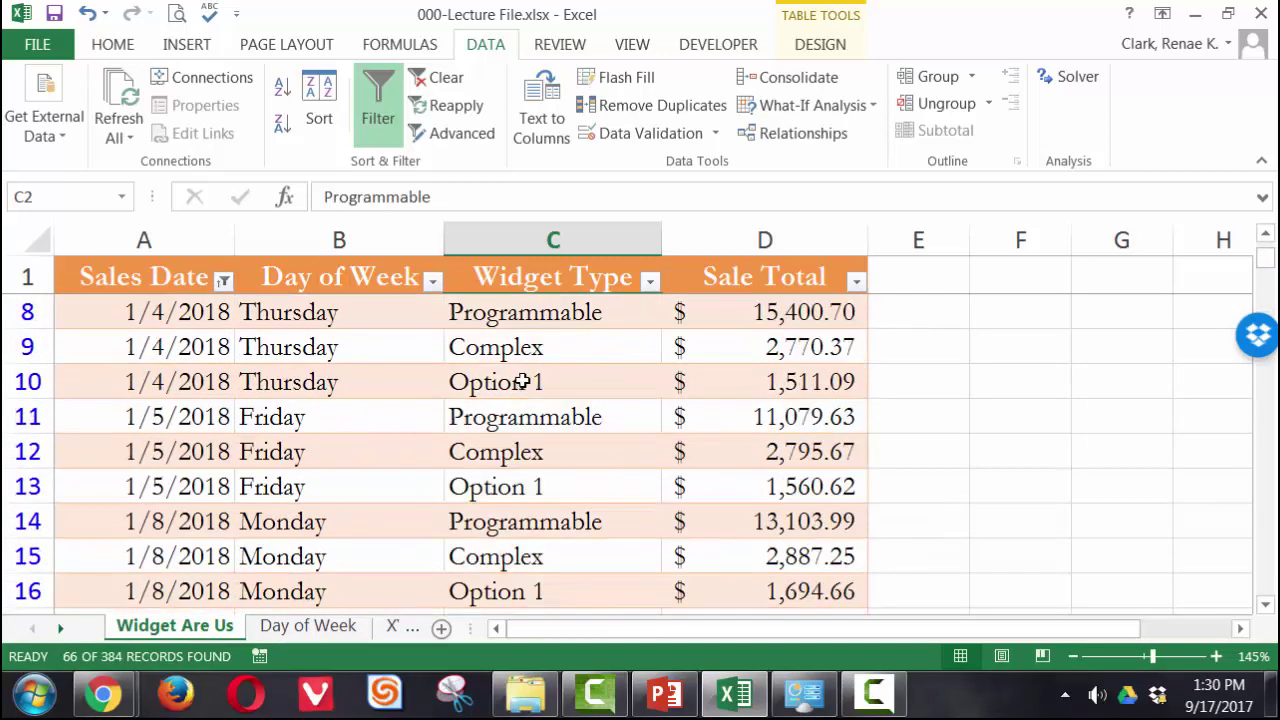
scroll(561, 390, "up", 2)
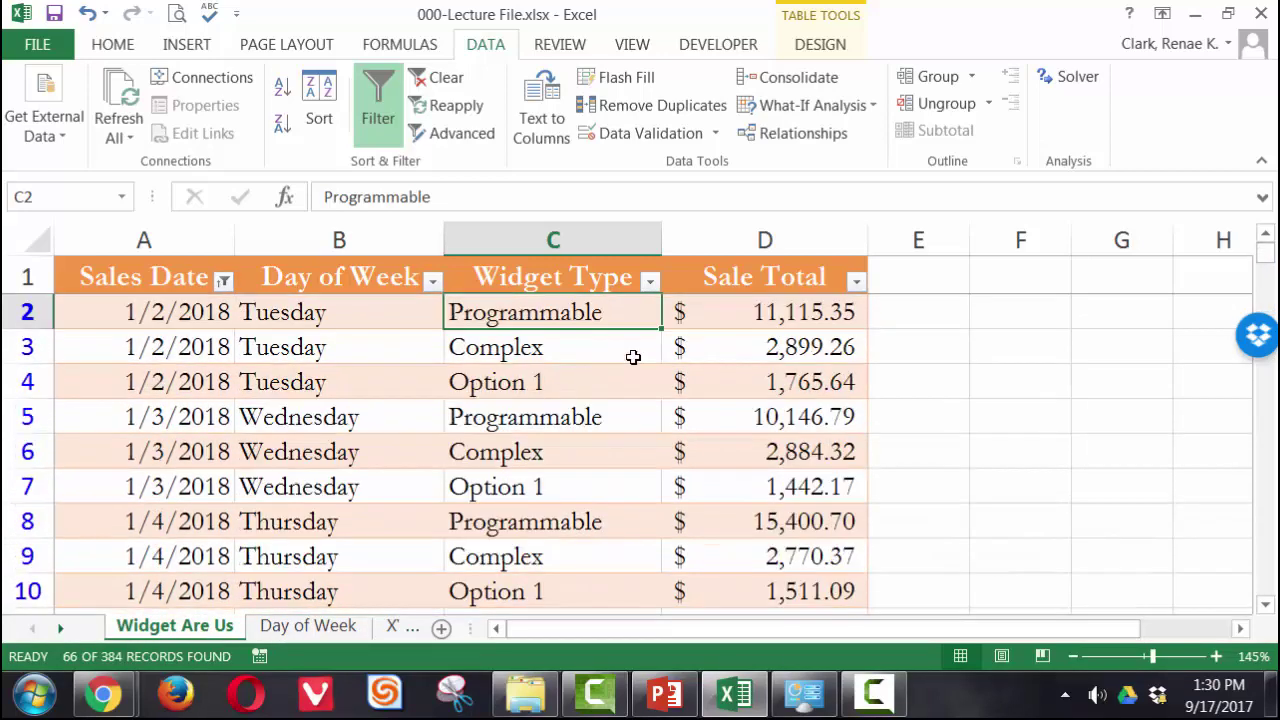
Filter the Widget Type column to show only Complex within the January records and review the rows
left_click(650, 280)
left_click(440, 523)
left_click(432, 543)
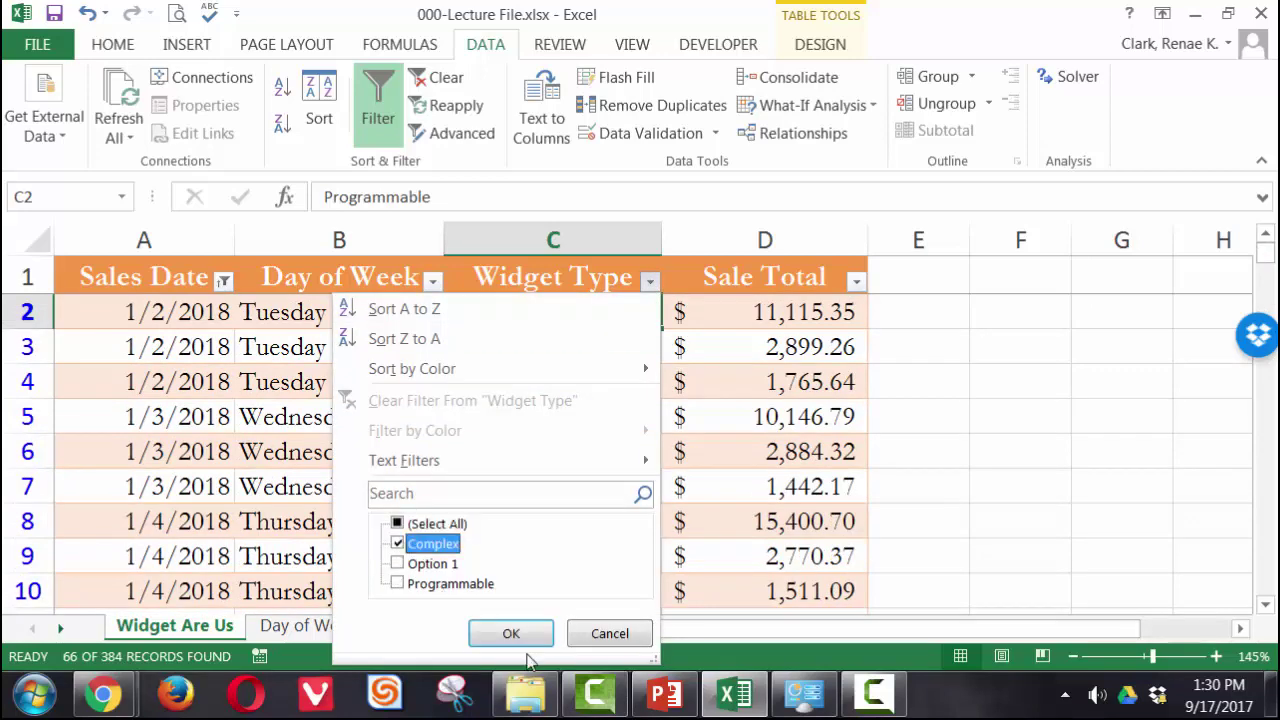
left_click(515, 638)
scroll(620, 480, "down", 2)
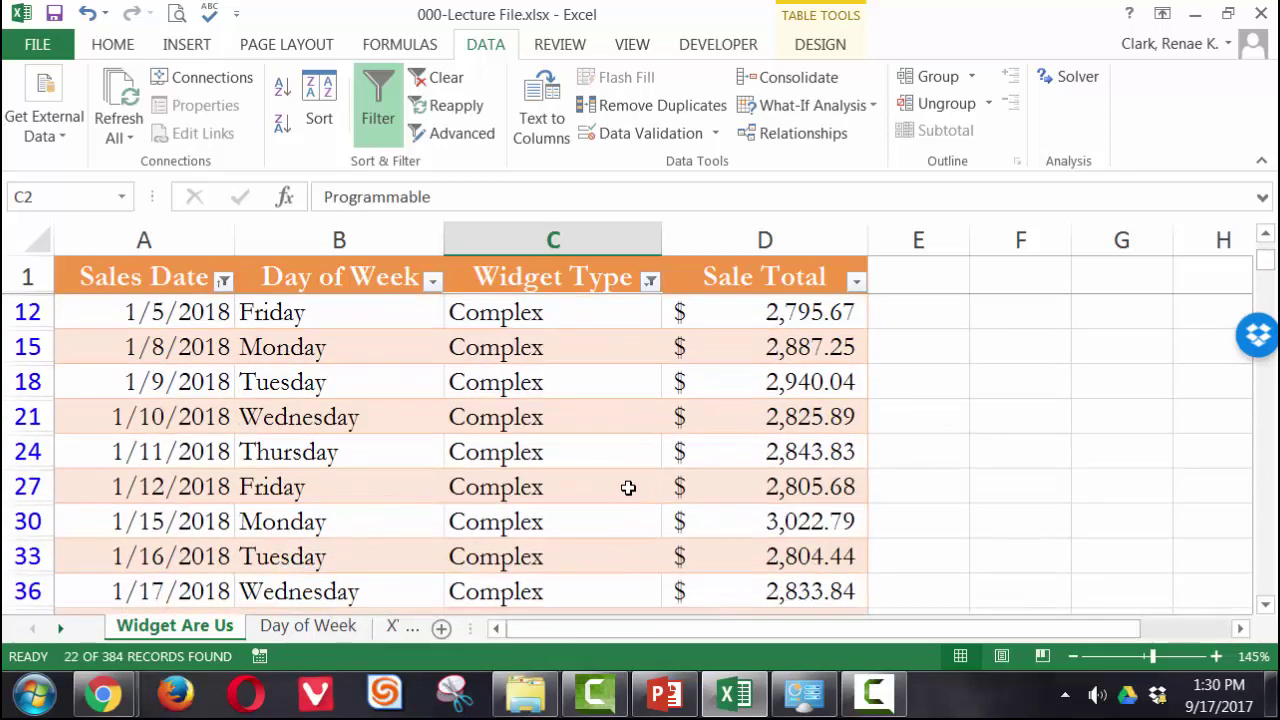
scroll(583, 446, "down", 5)
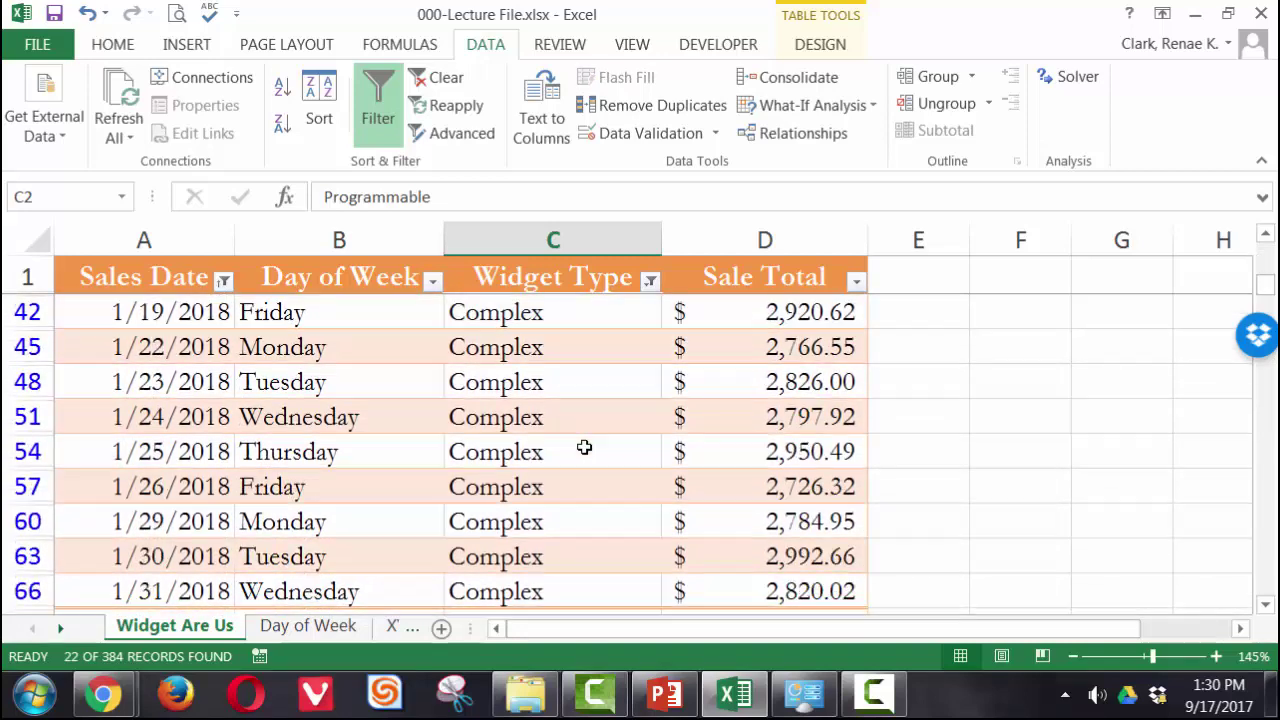
scroll(585, 448, "up", 8)
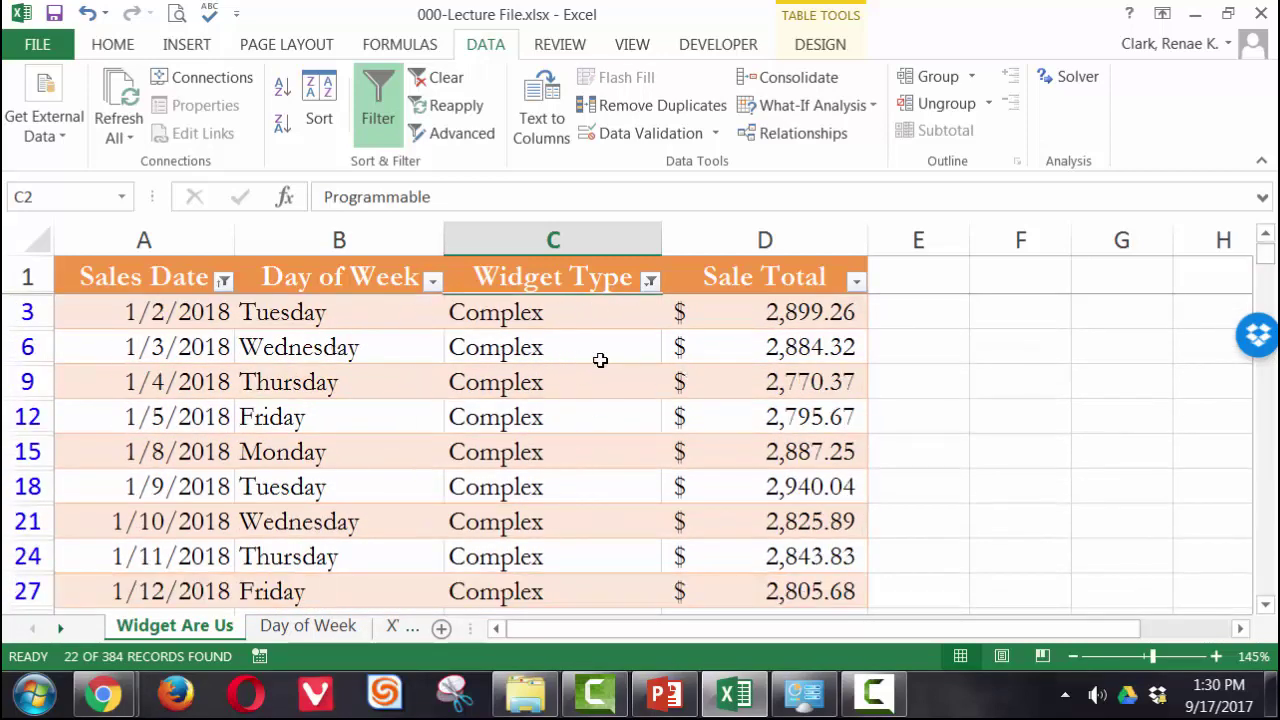
Add Option 1 to the Widget Type filter alongside Complex
left_click(650, 281)
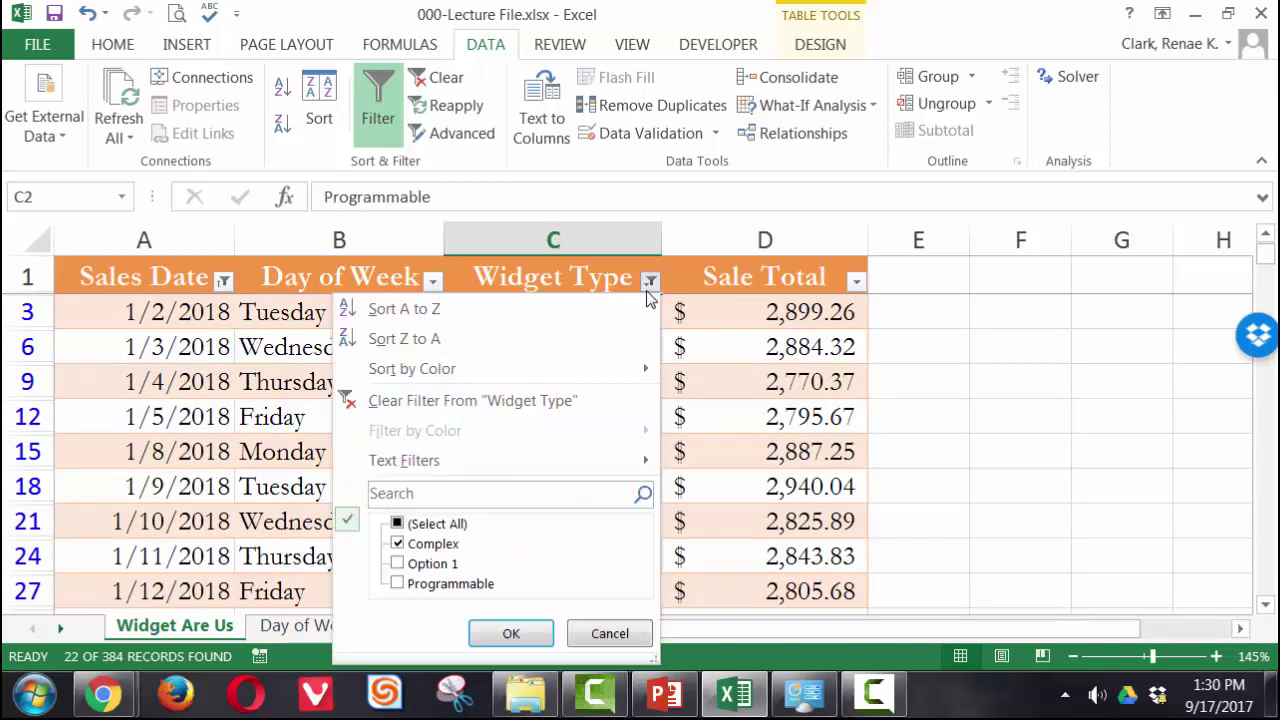
left_click(403, 564)
left_click(510, 633)
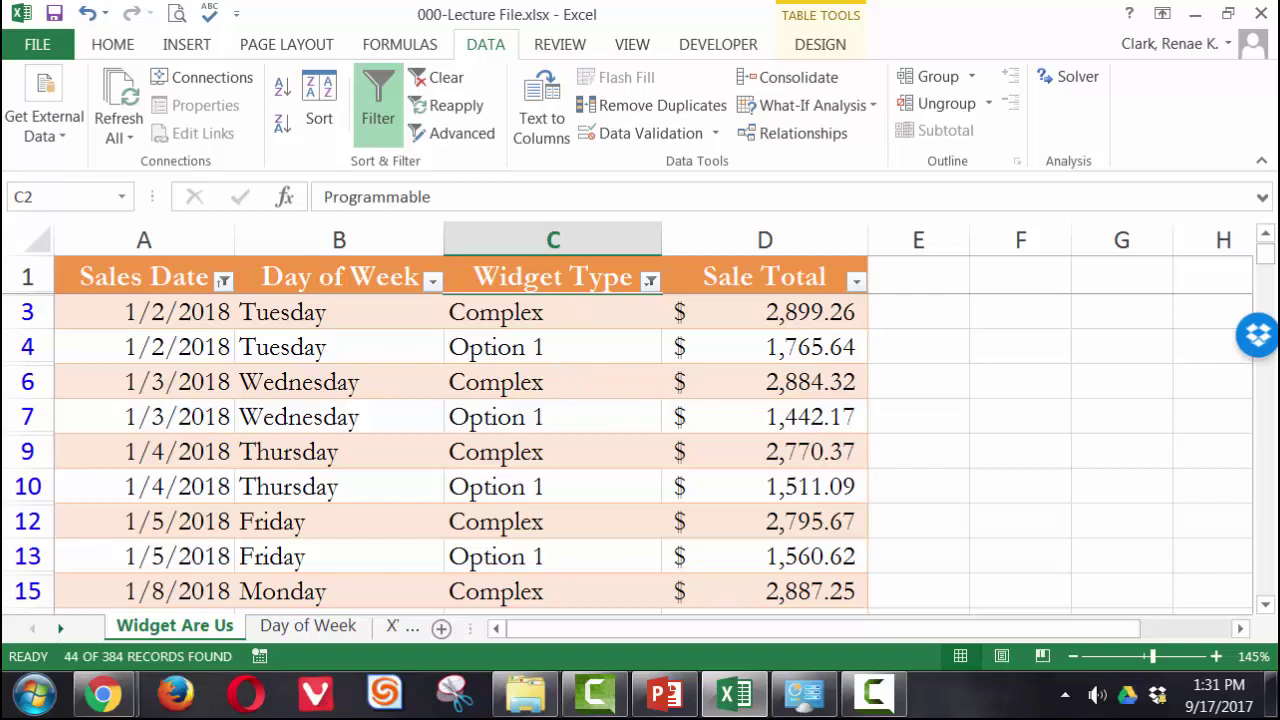
Clear all filters from the sales table
key("alt+a")
key("c")
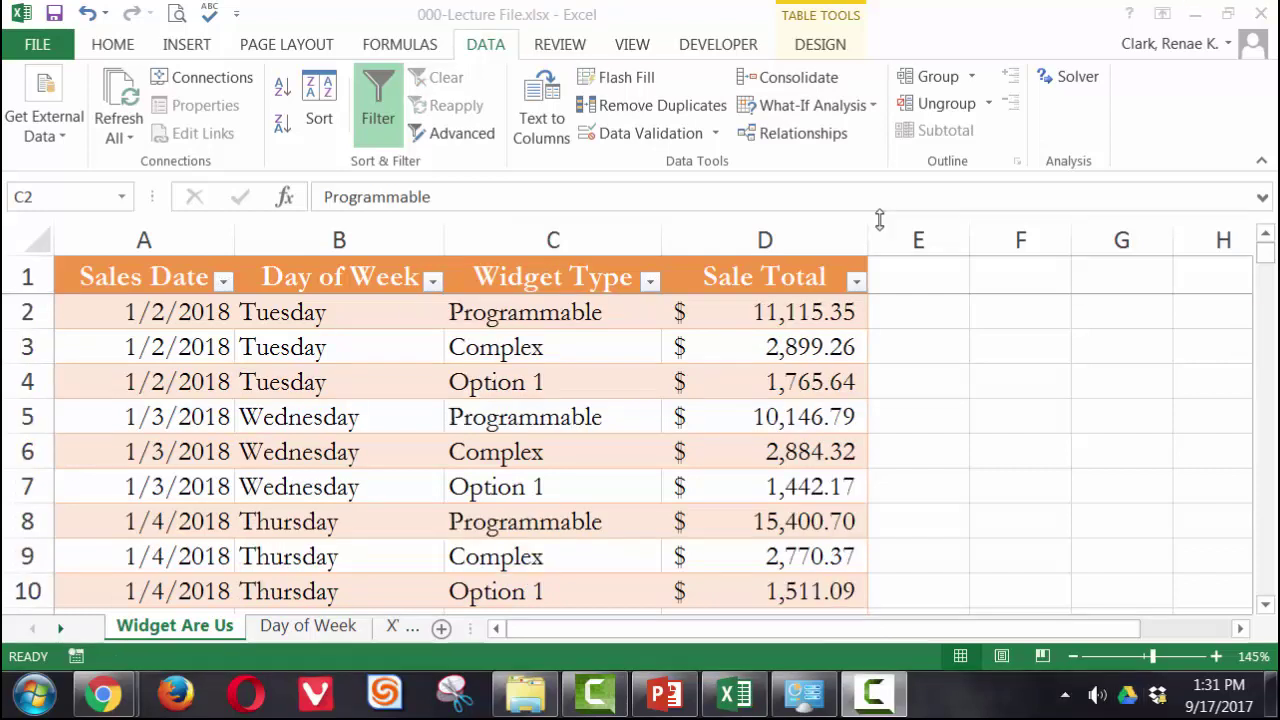
Filter the Sale Total column to amounts greater than or equal to 10000 and review the filtered rows
left_click(857, 284)
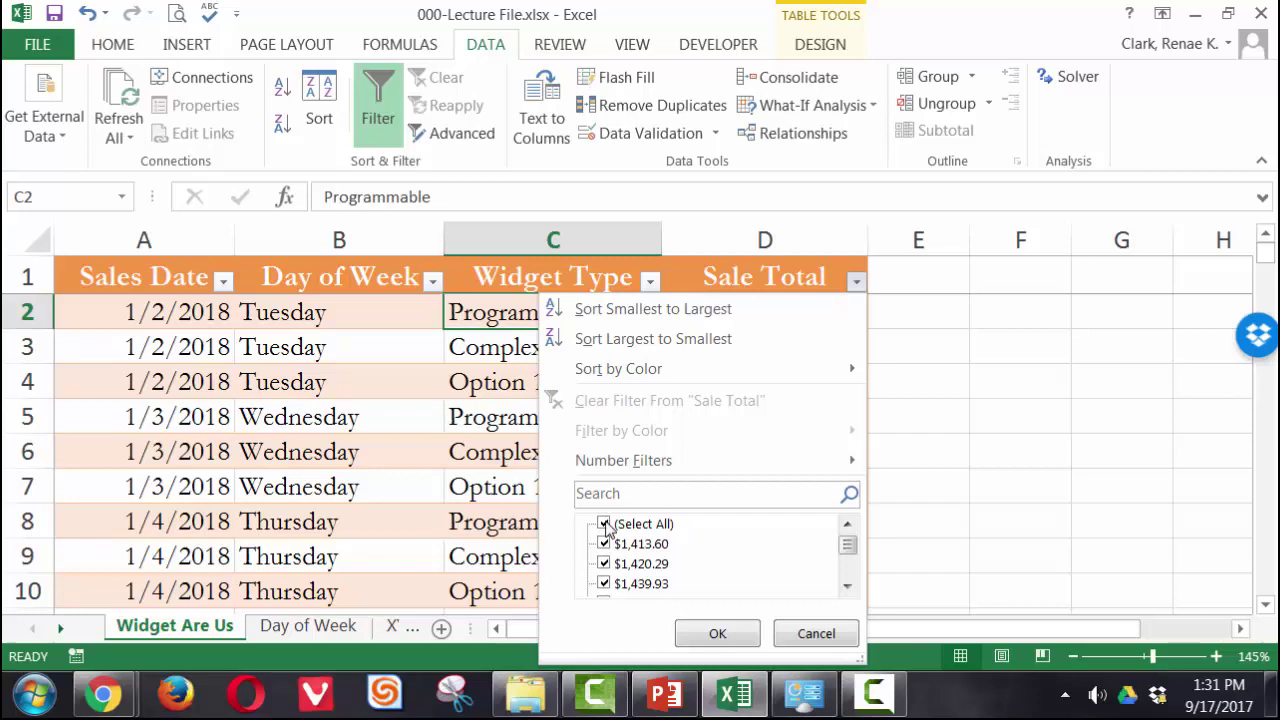
mouse_move(609, 466)
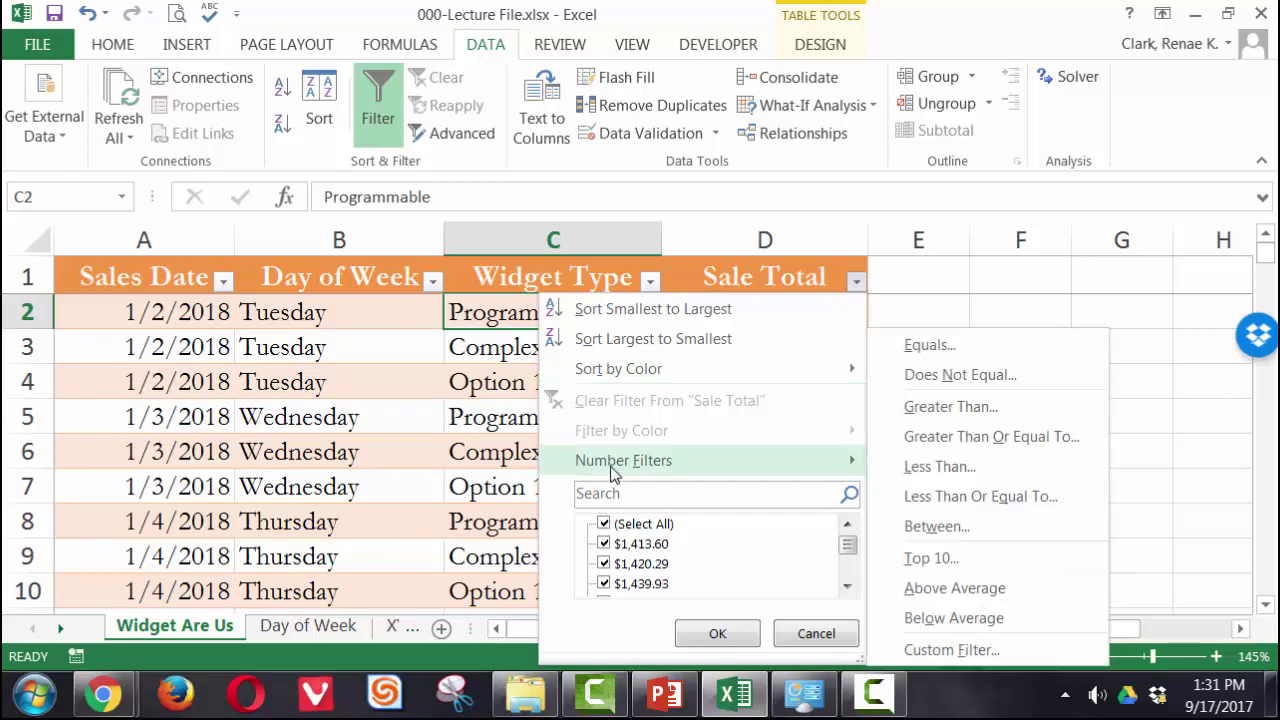
left_click(950, 437)
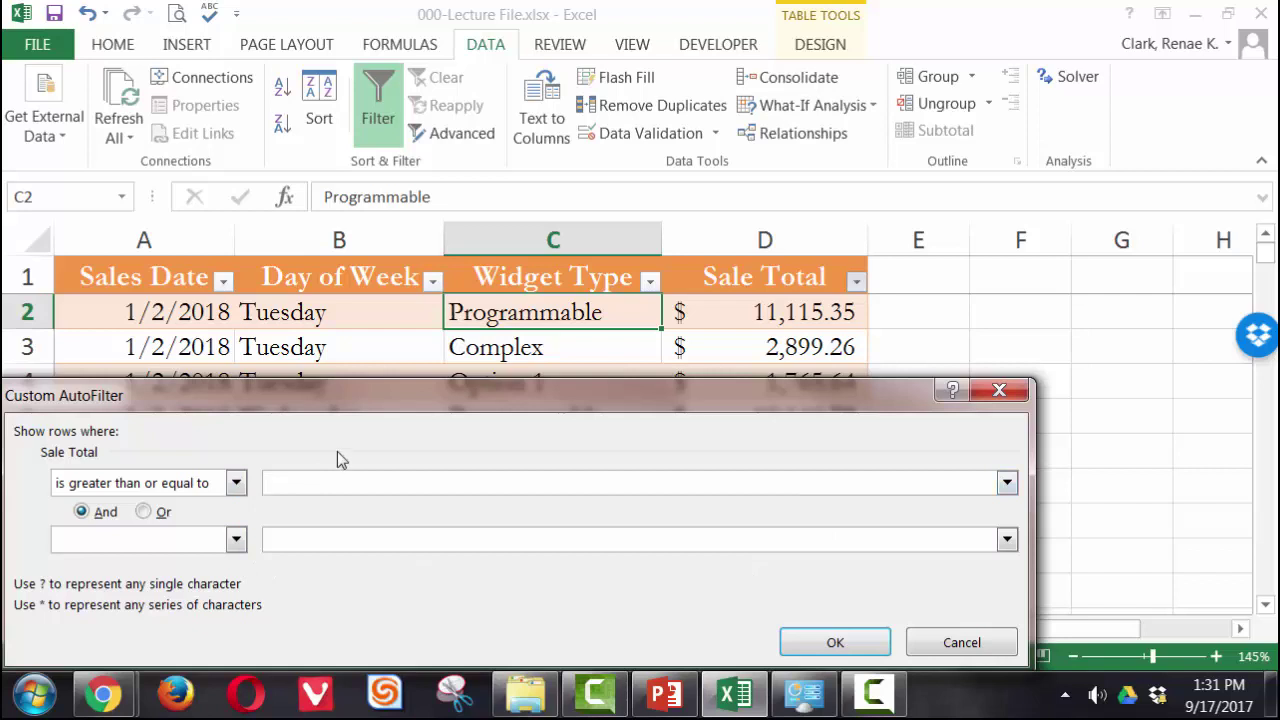
type("10000")
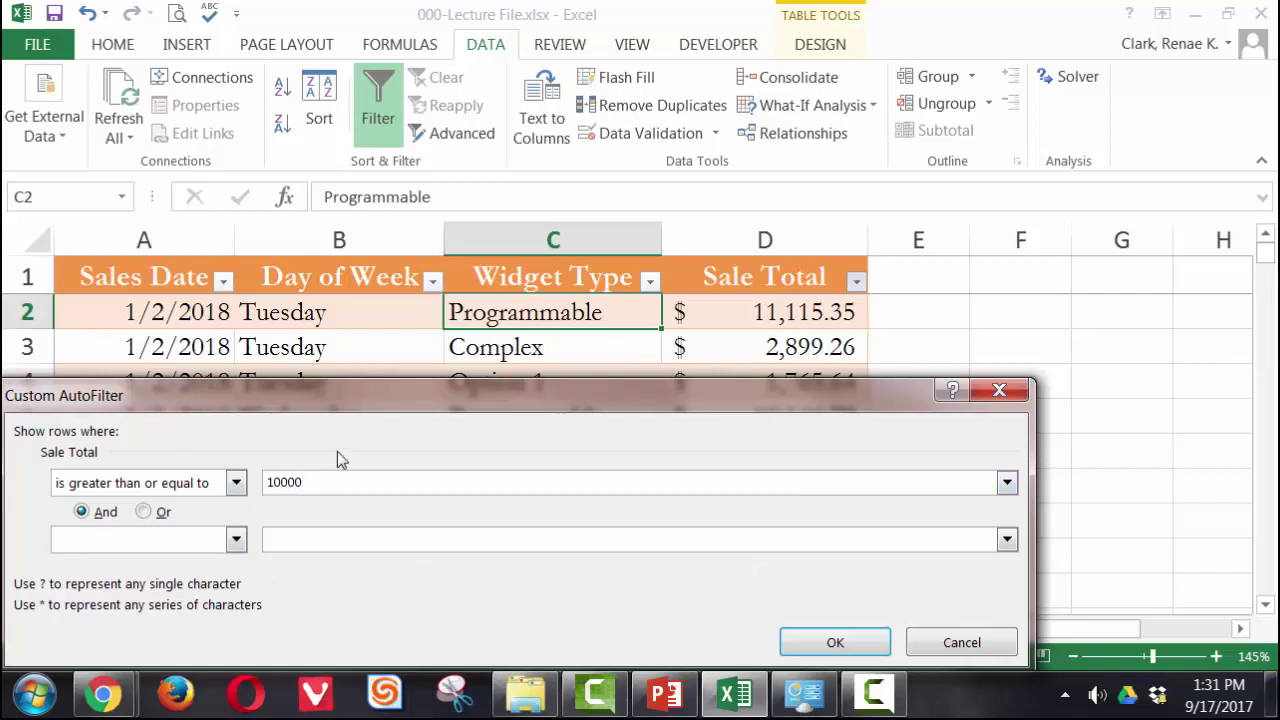
left_click(835, 643)
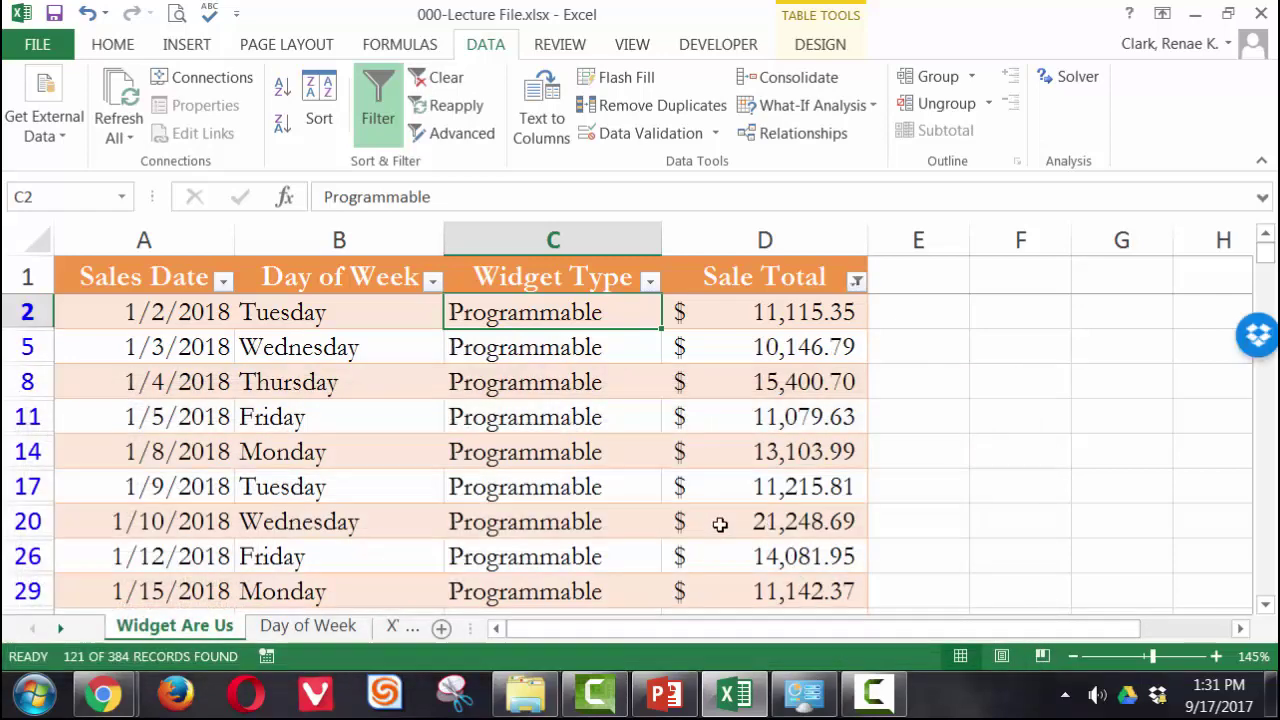
scroll(718, 525, "down", 3)
scroll(736, 533, "down", 4)
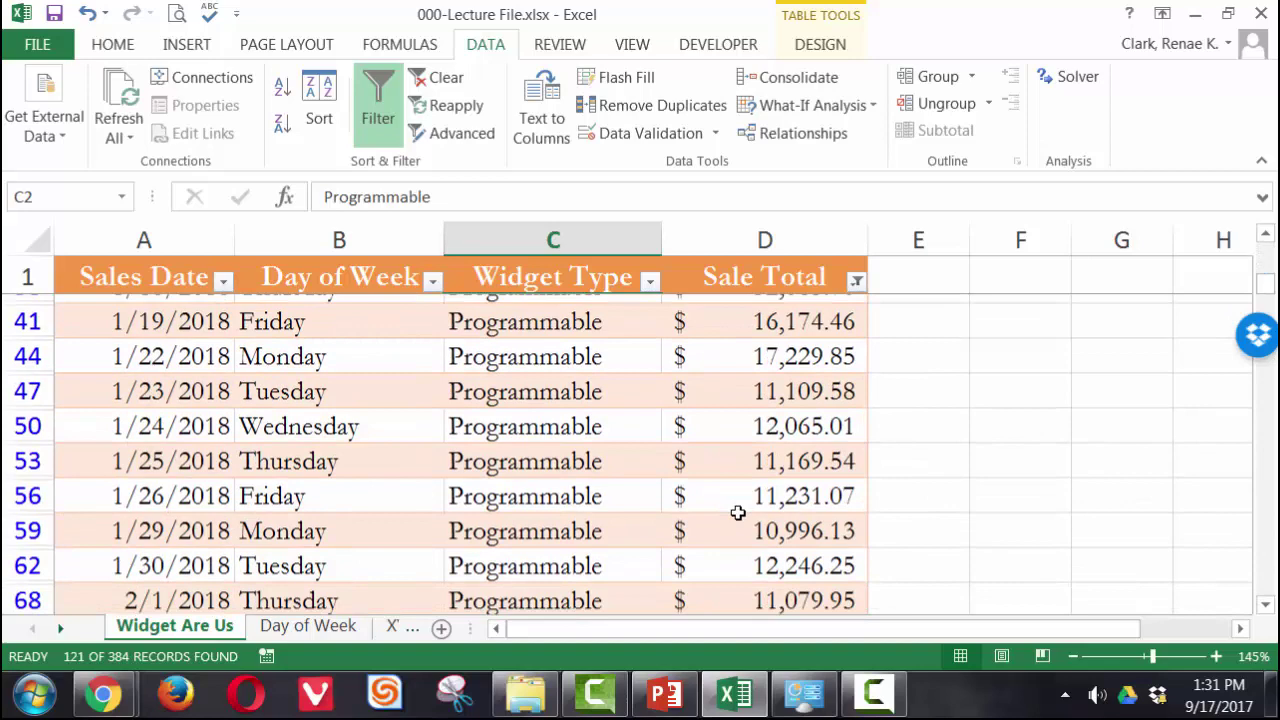
scroll(737, 512, "down", 4)
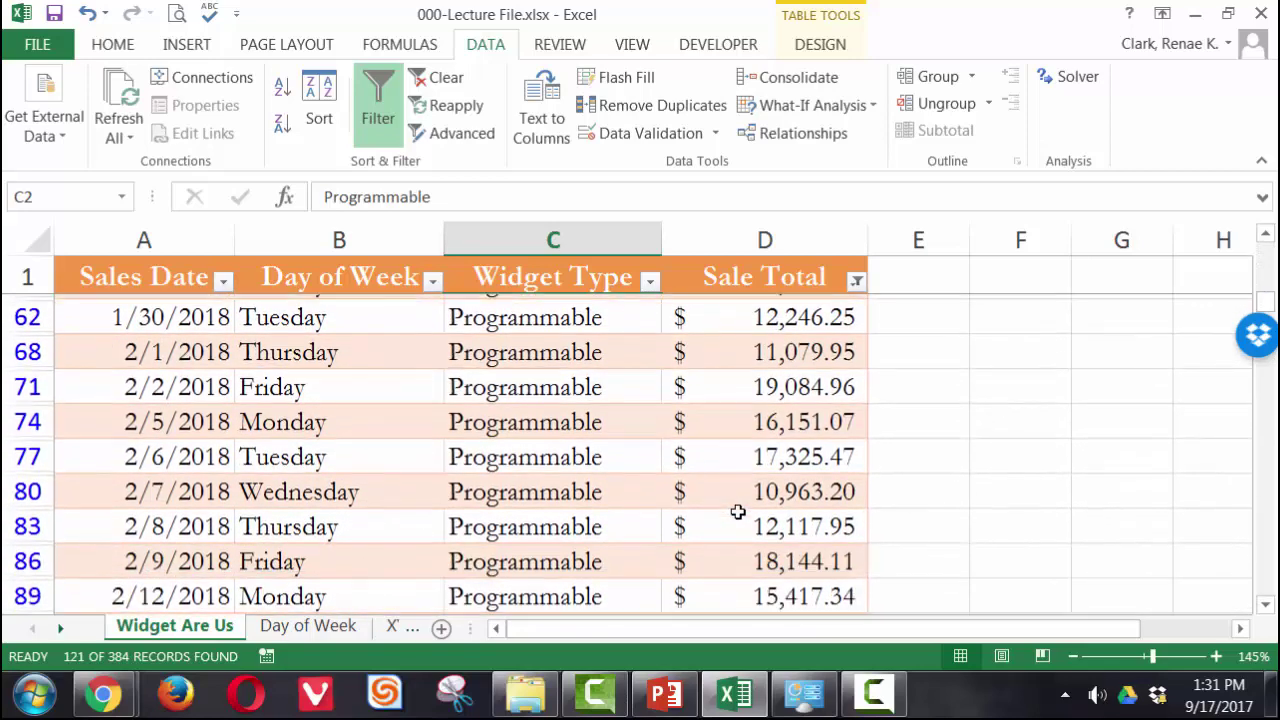
scroll(737, 512, "down", 5)
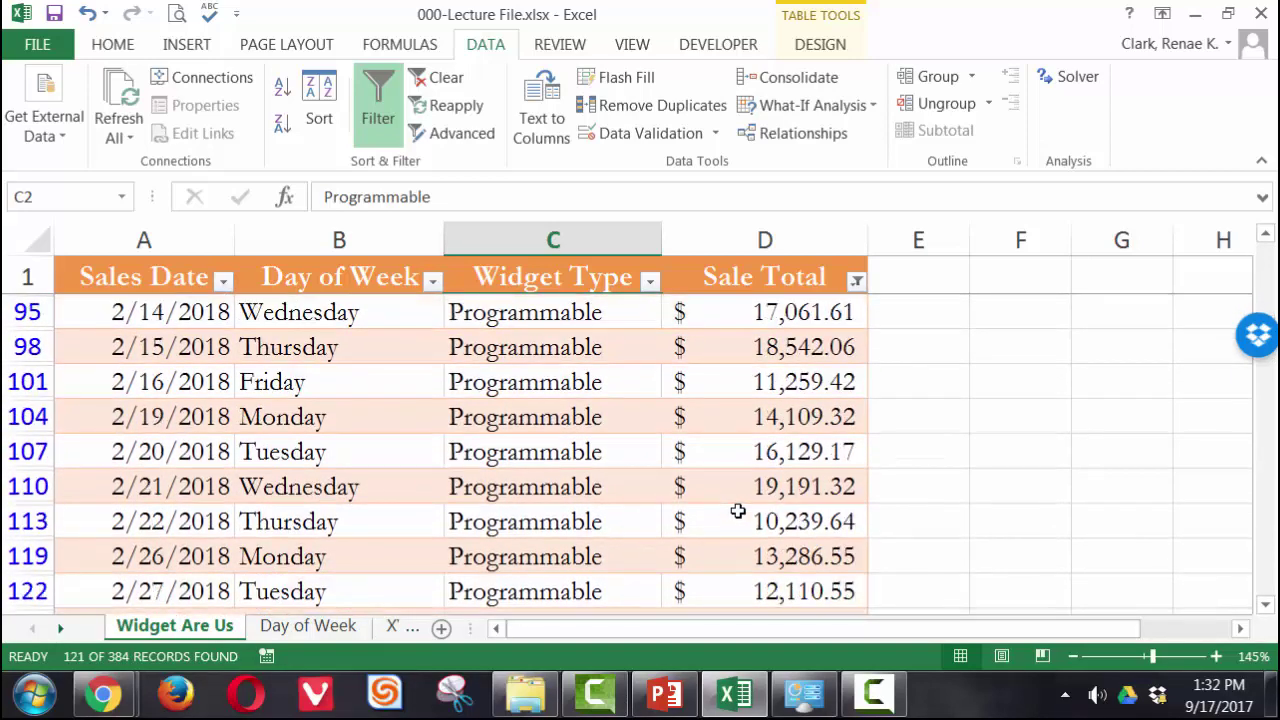
scroll(737, 512, "down", 3)
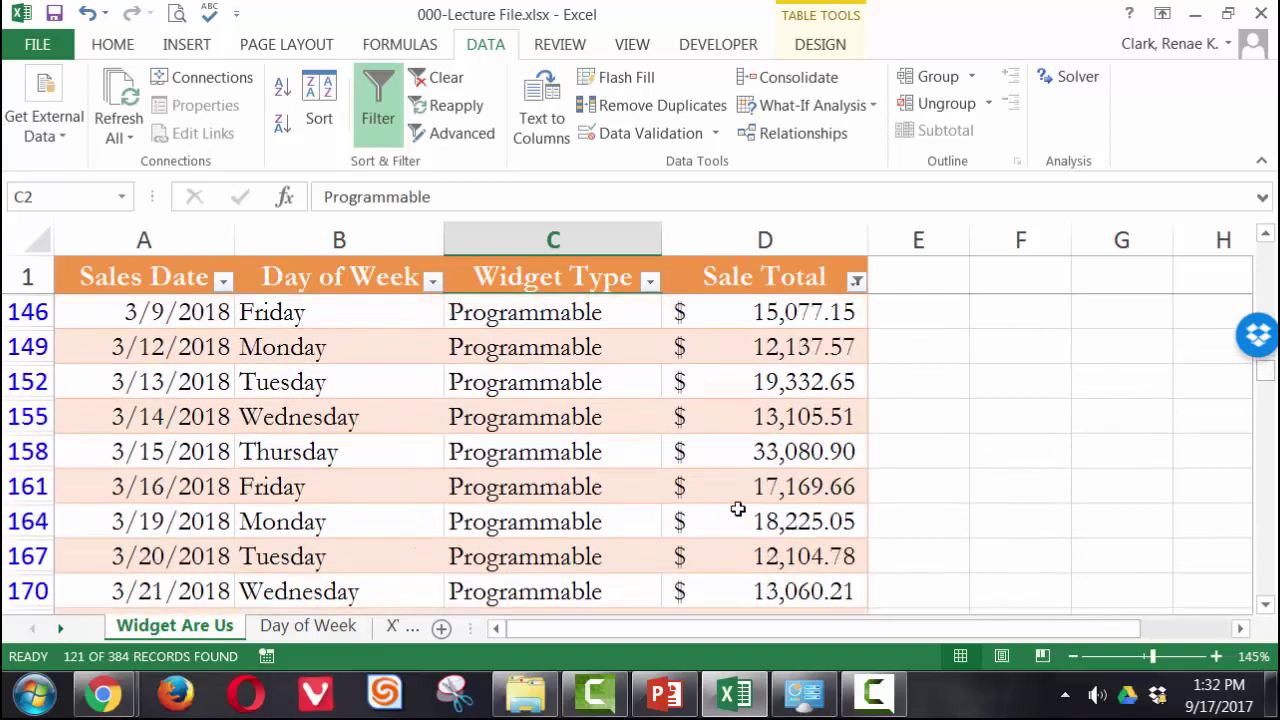
Check which values the Widget Type filter offers and clear the filter from the Sale Total column
left_click(650, 281)
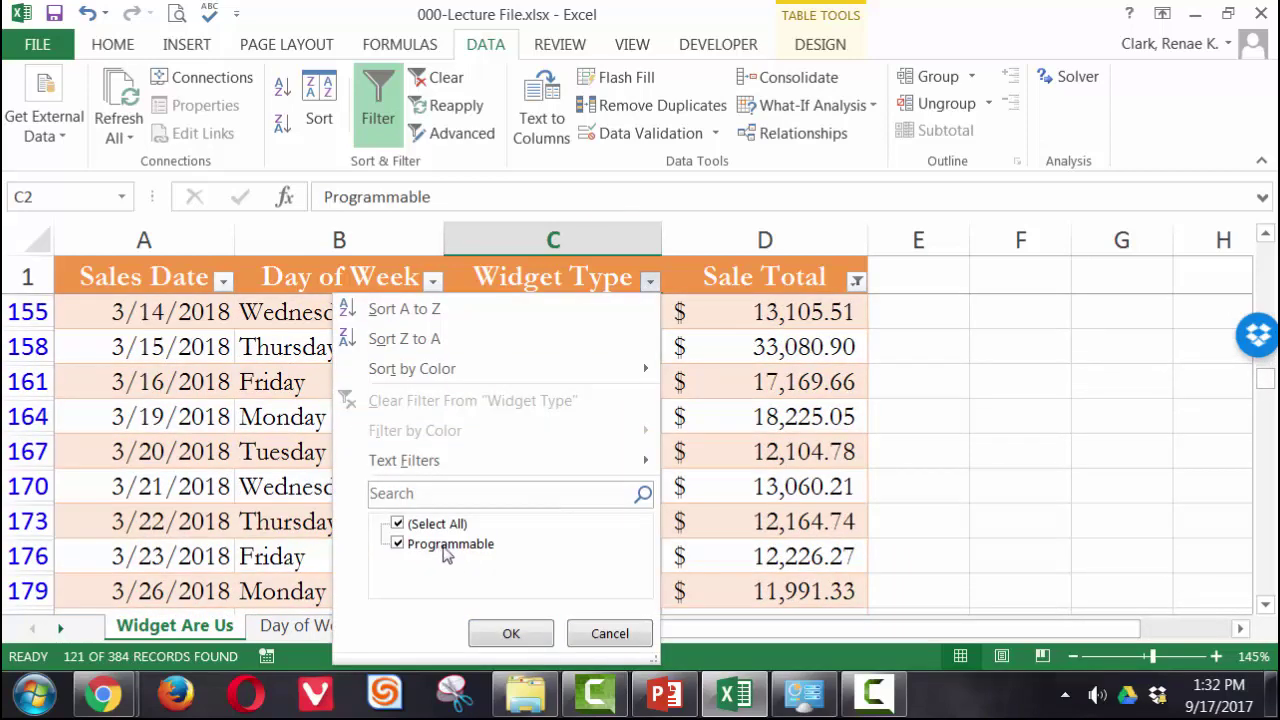
left_click(607, 636)
left_click(856, 282)
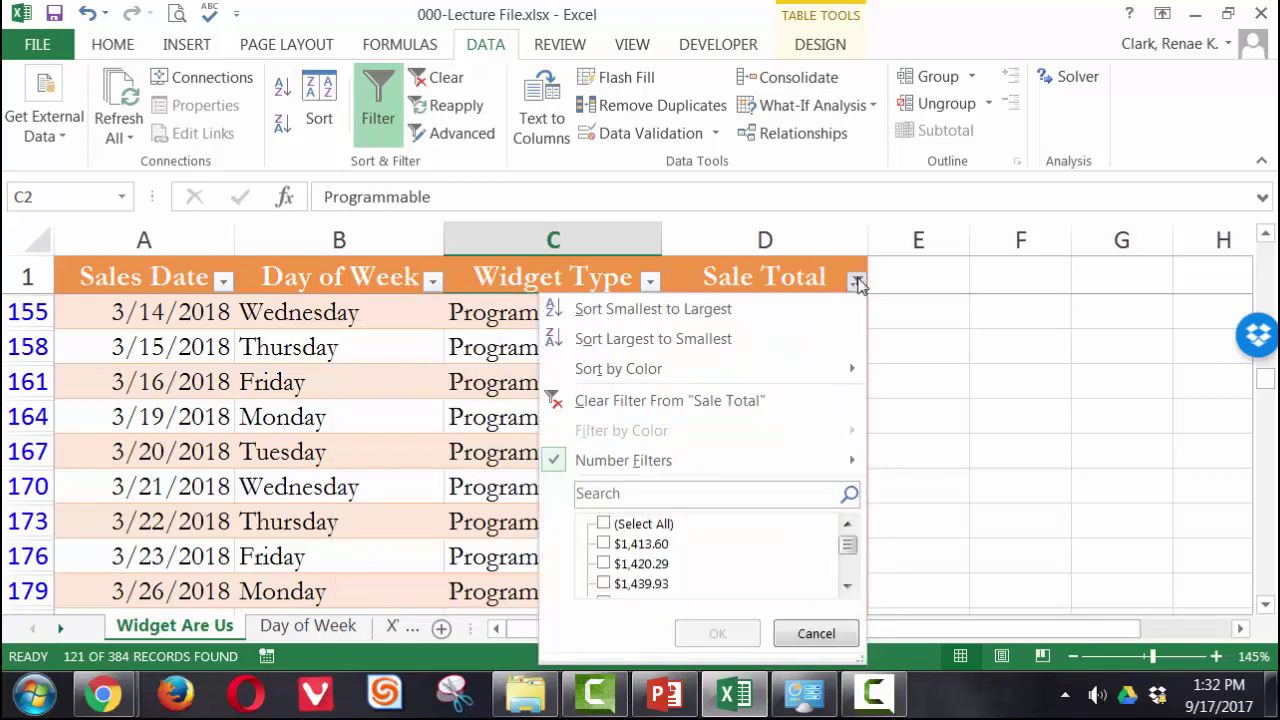
left_click(580, 402)
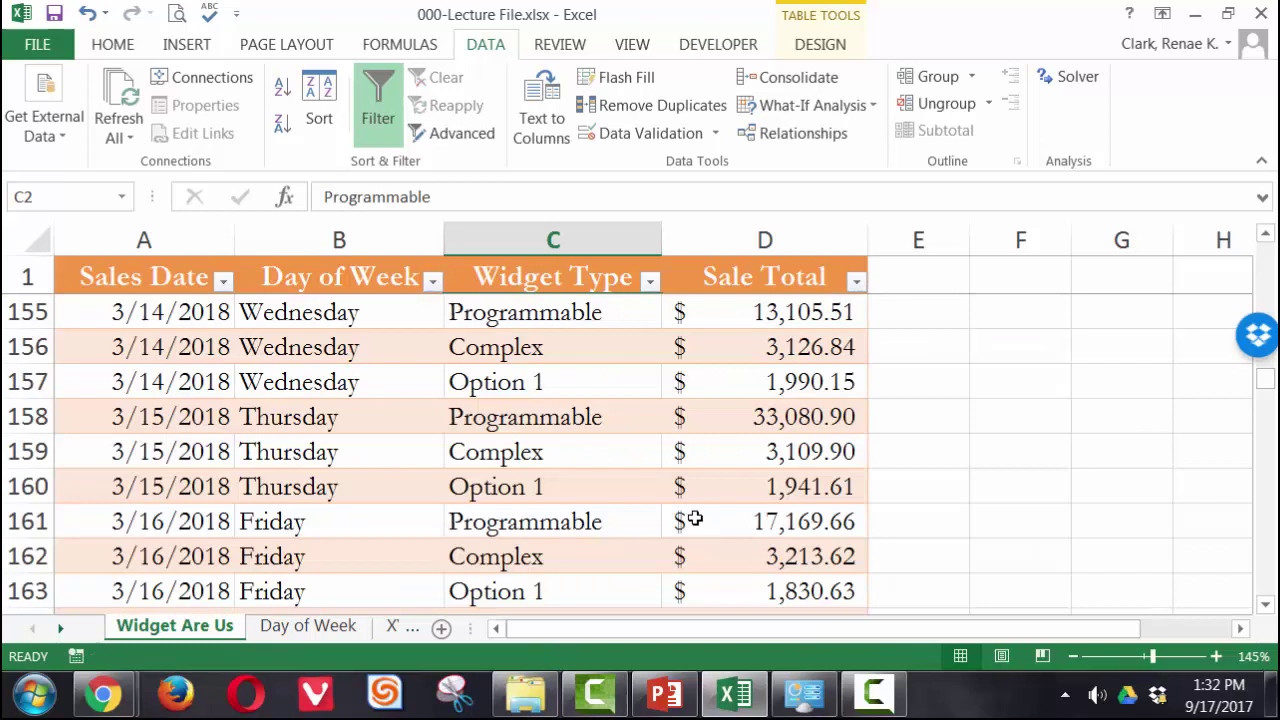
Insert a slicer for the Day of Week field of the sales table
left_click(300, 378)
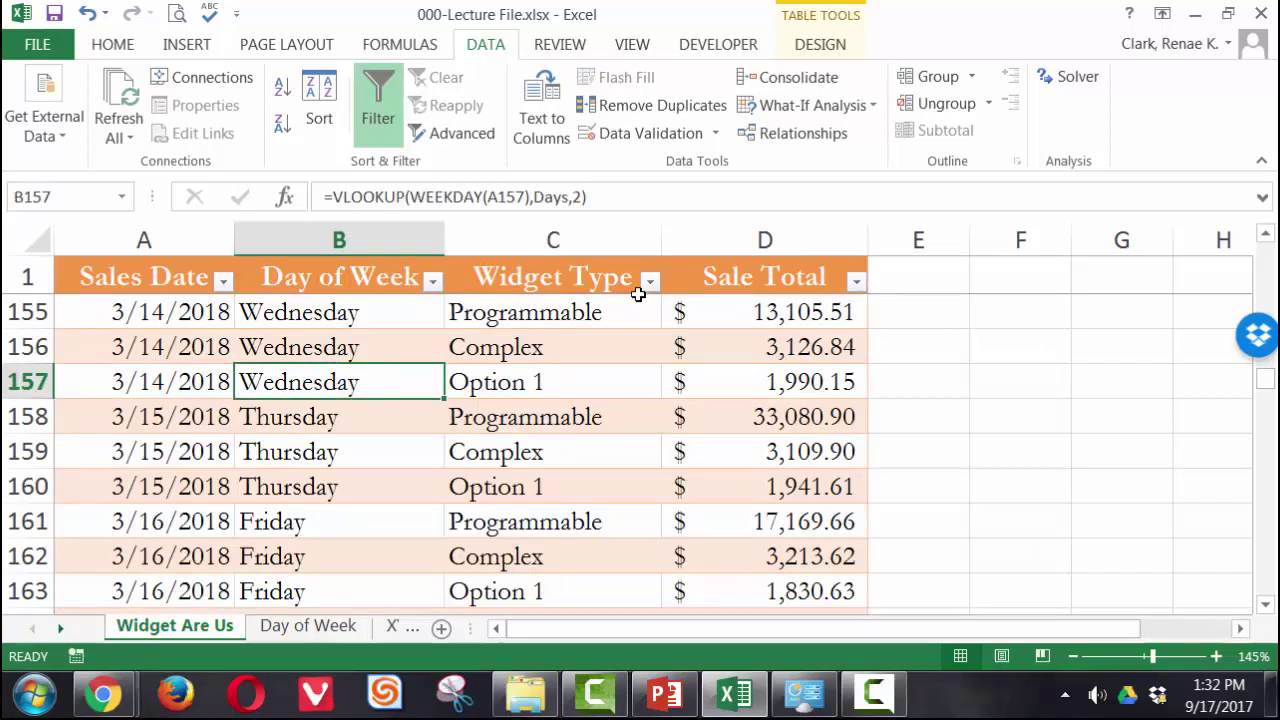
left_click(812, 45)
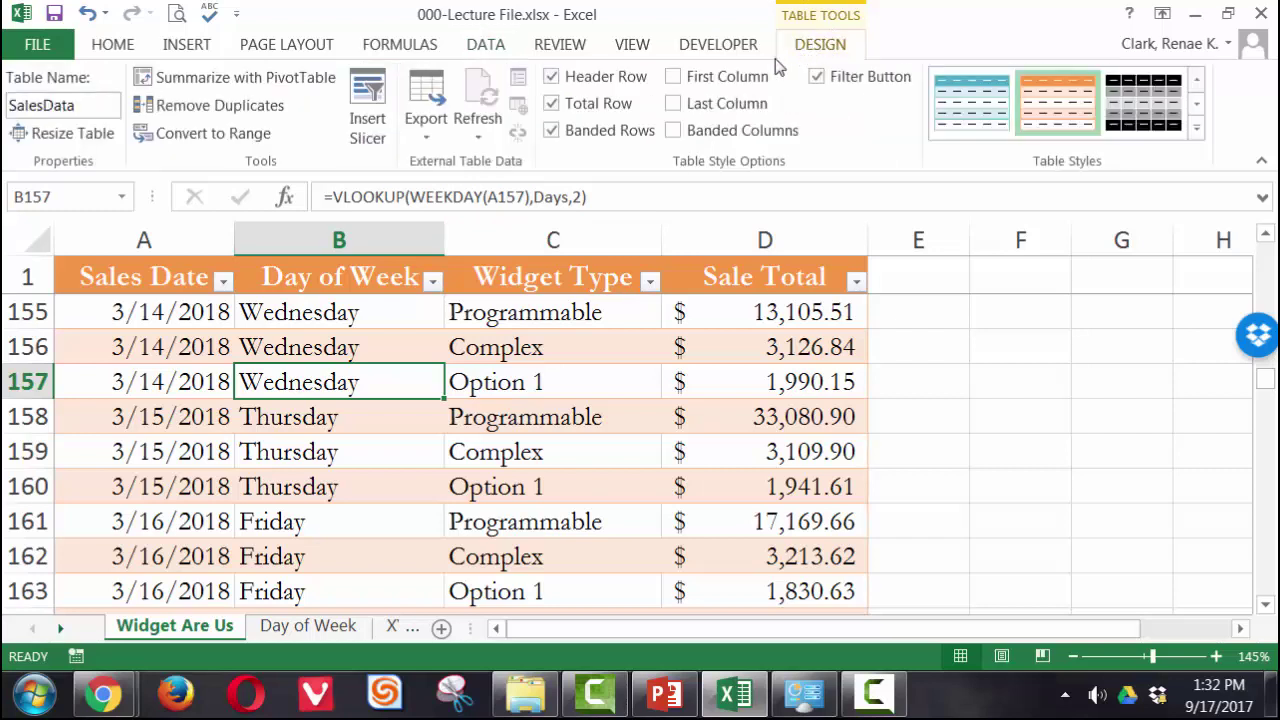
left_click(368, 100)
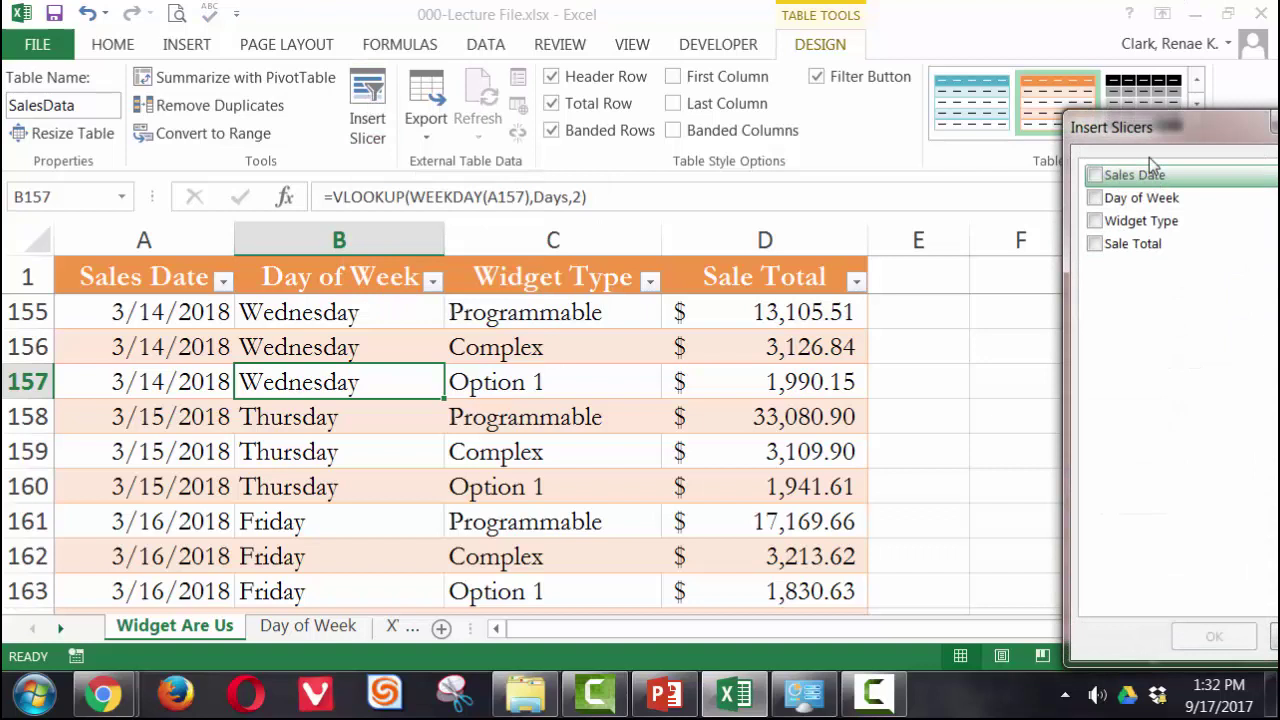
left_click_drag(1068, 126, 797, 71)
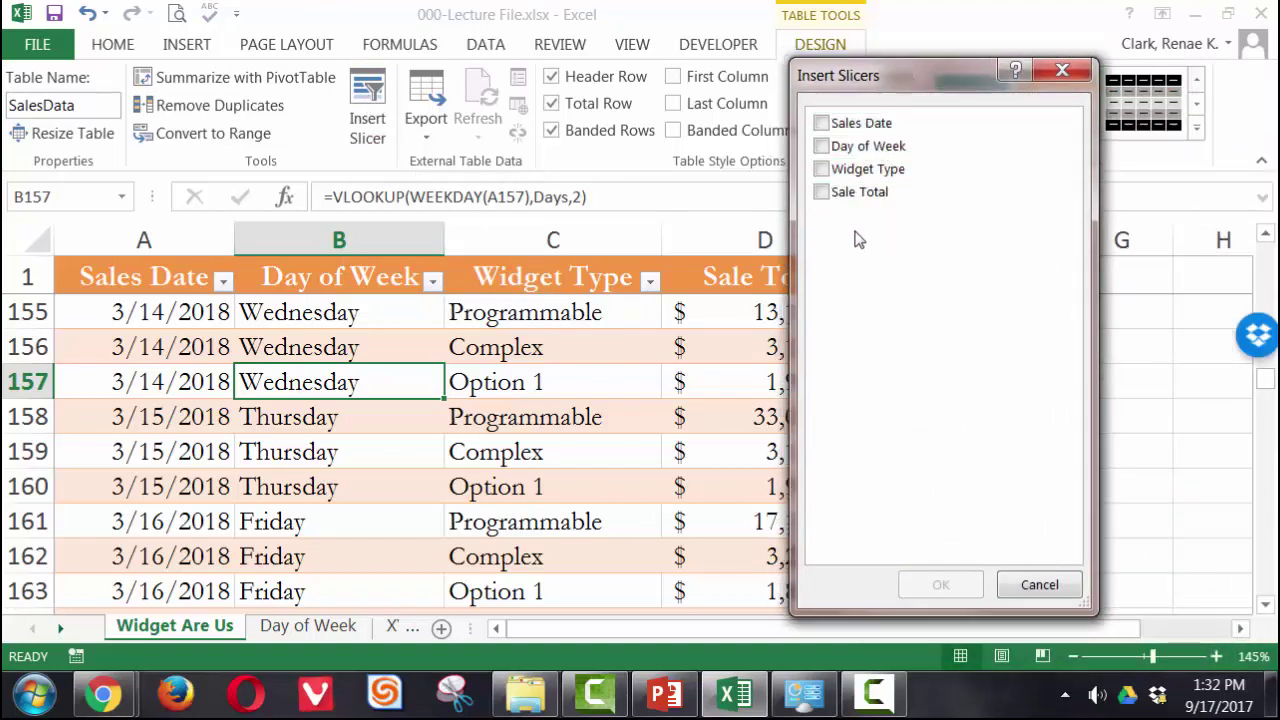
left_click(824, 147)
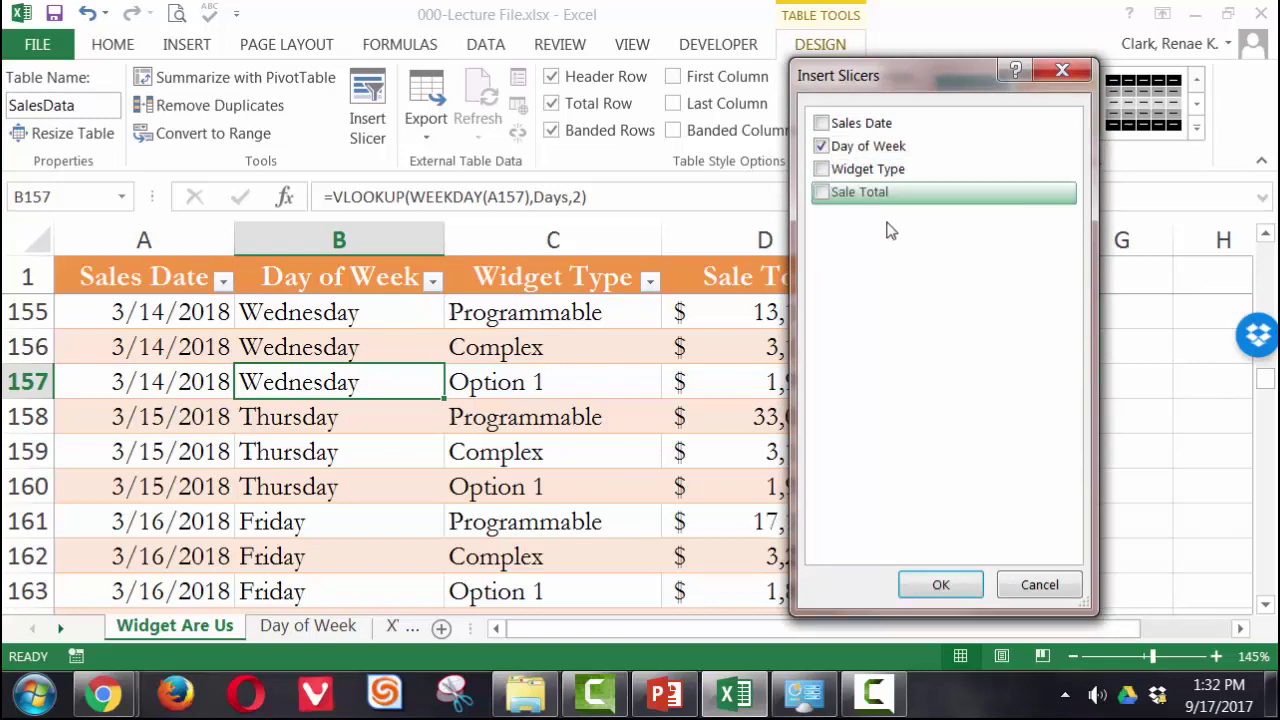
left_click(940, 586)
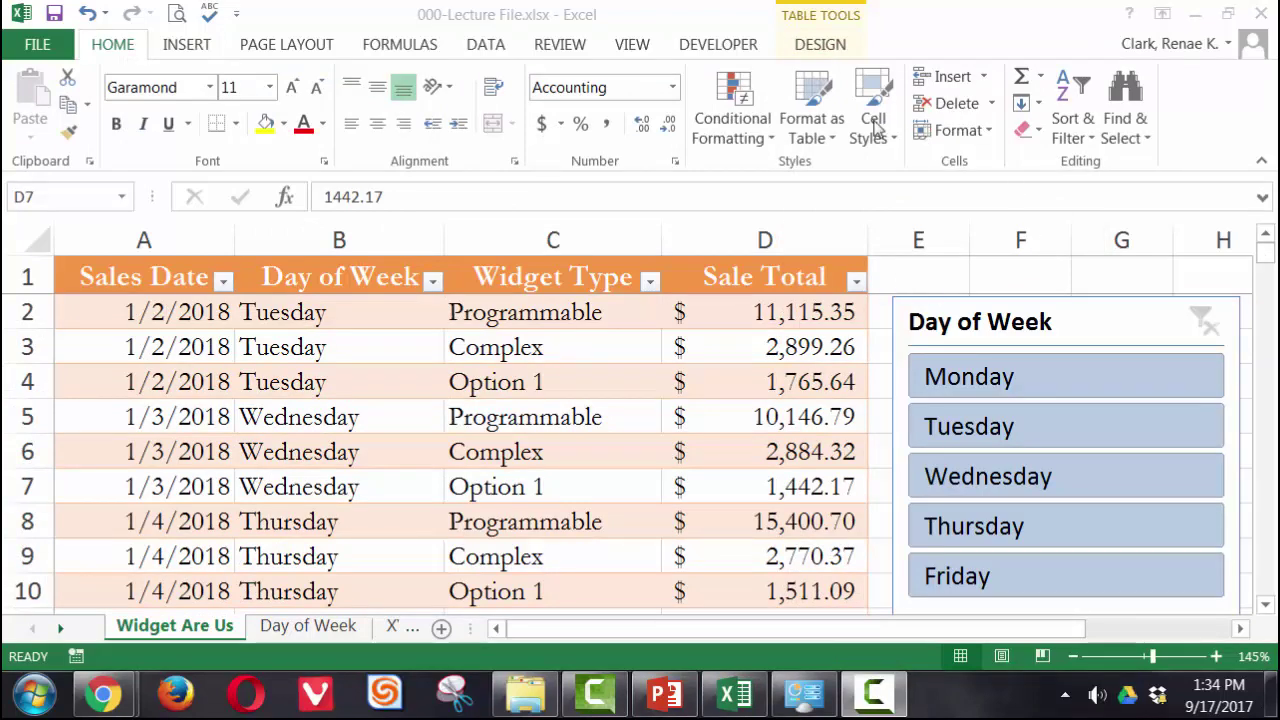
Apply the dark orange slicer style to the Day of Week slicer to match the table
left_click(822, 45)
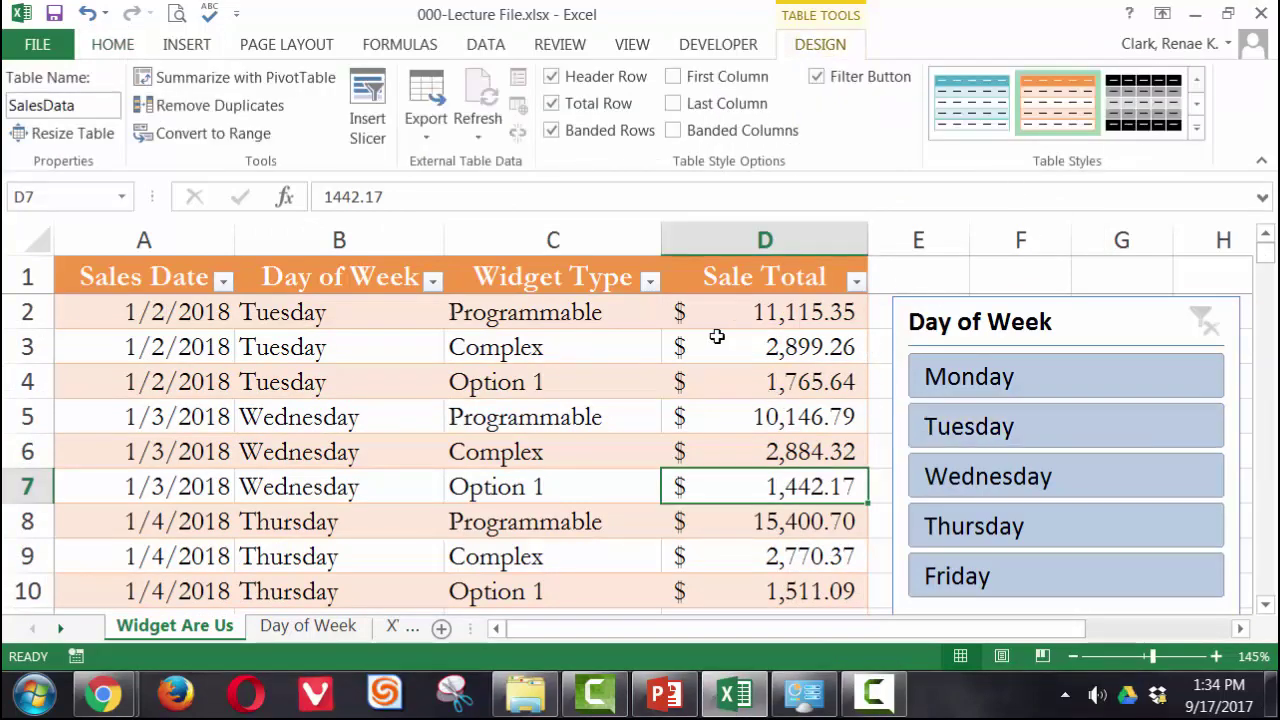
left_click_drag(1069, 317, 1063, 321)
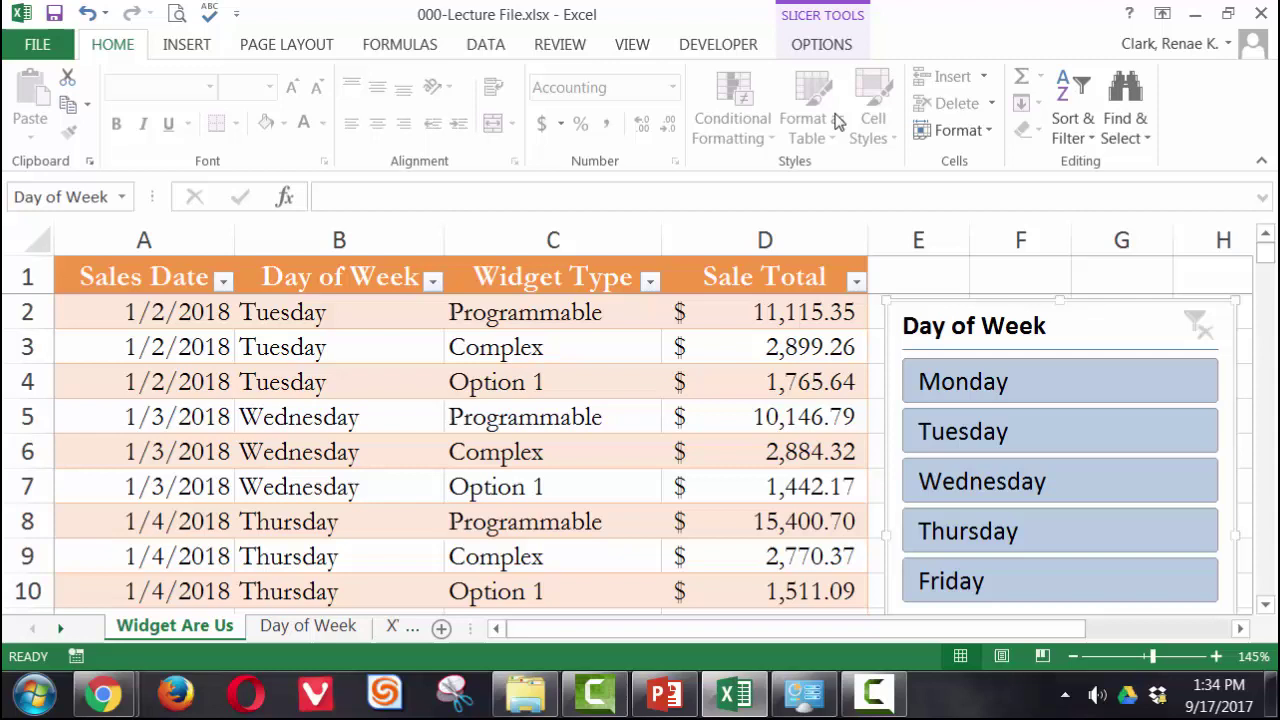
left_click(820, 48)
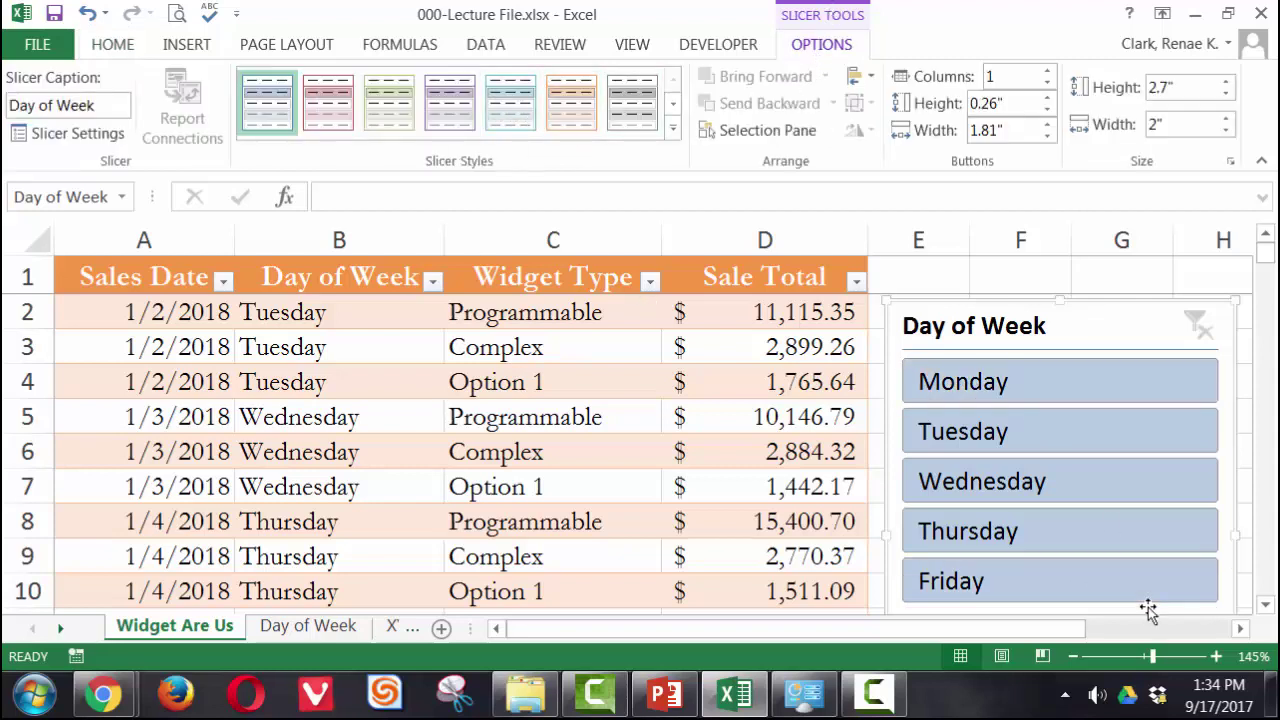
left_click(673, 128)
left_click(578, 288)
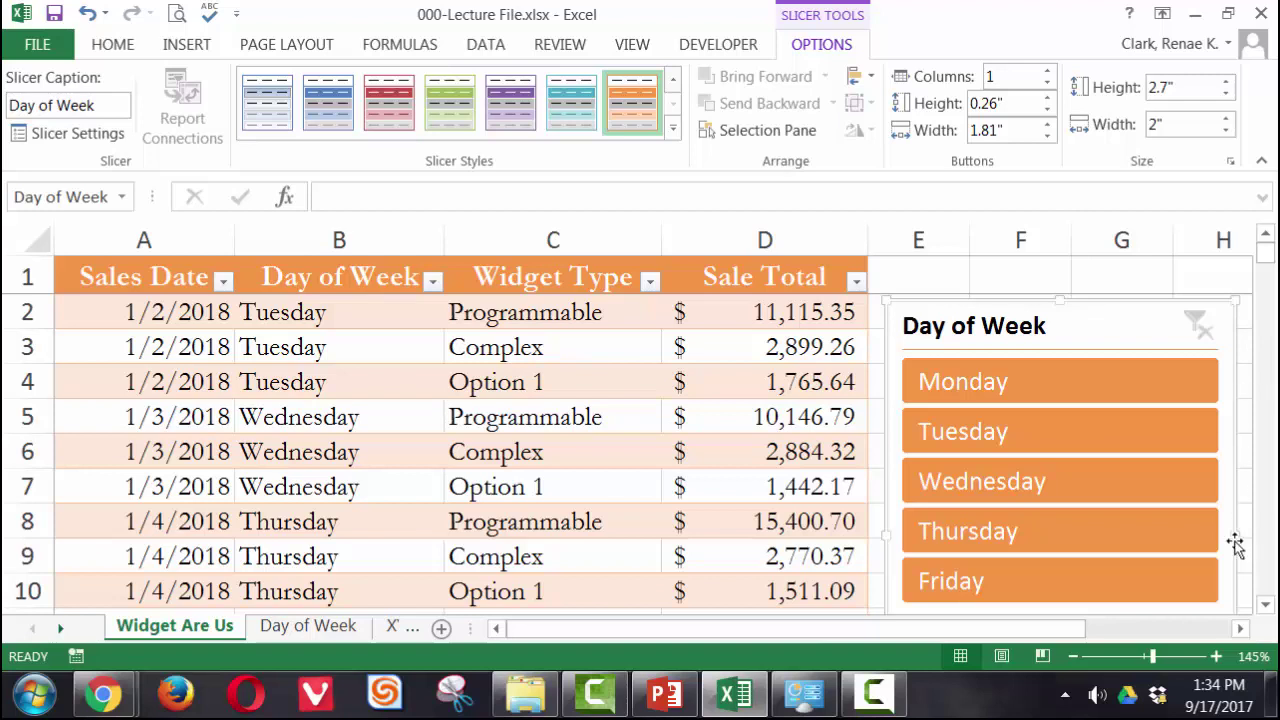
Shrink the Day of Week slicer to about 1.29" wide and 1.92" high so it fits its day buttons
left_click_drag(1240, 530, 1116, 514)
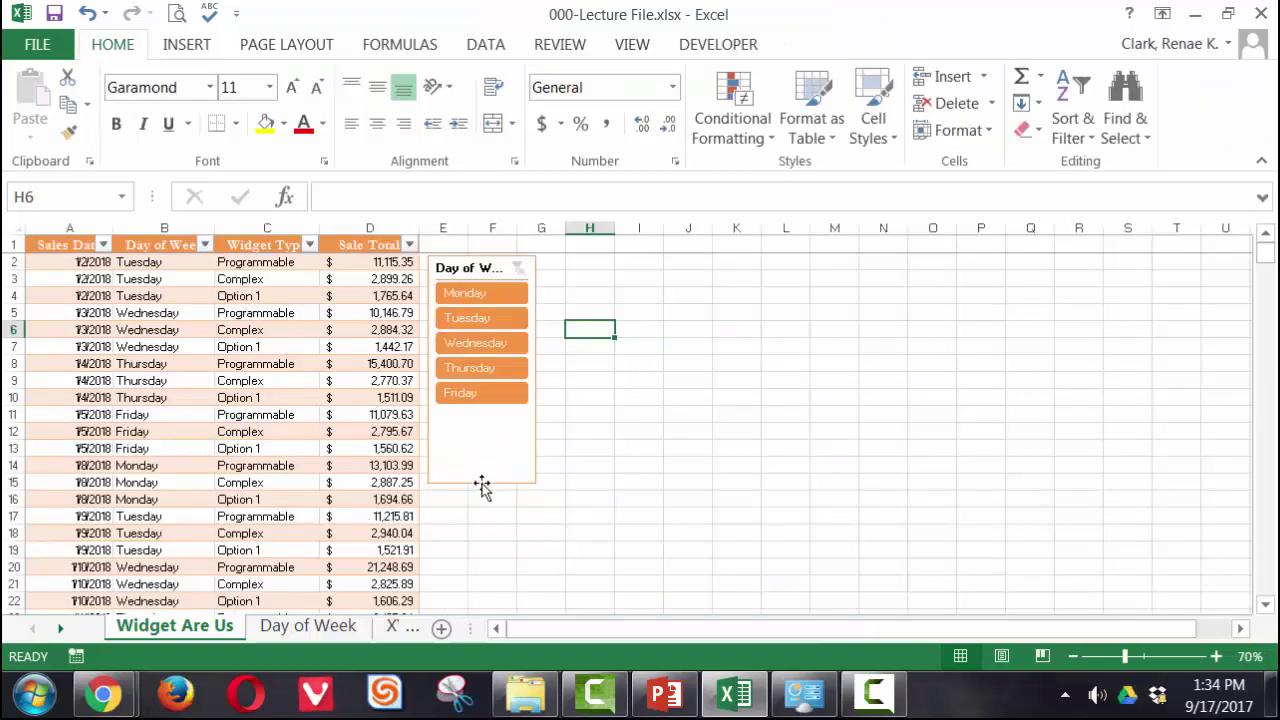
left_click(472, 452)
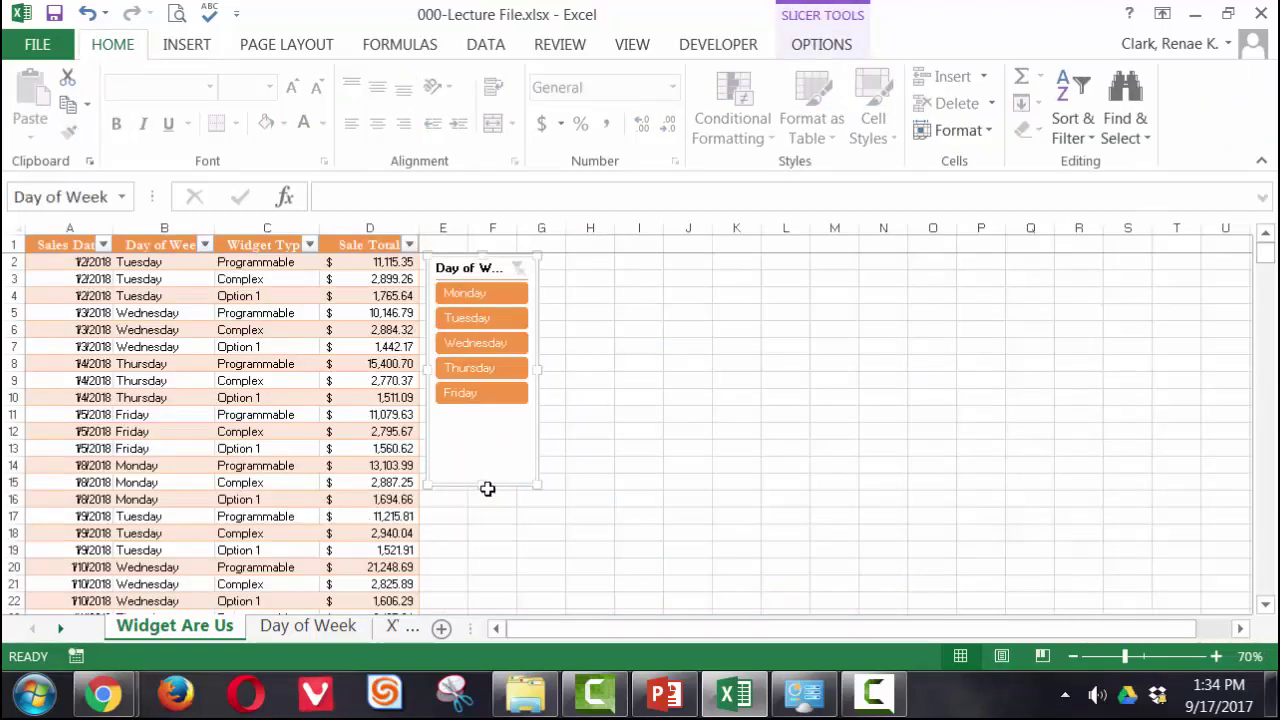
left_click_drag(480, 481, 503, 421)
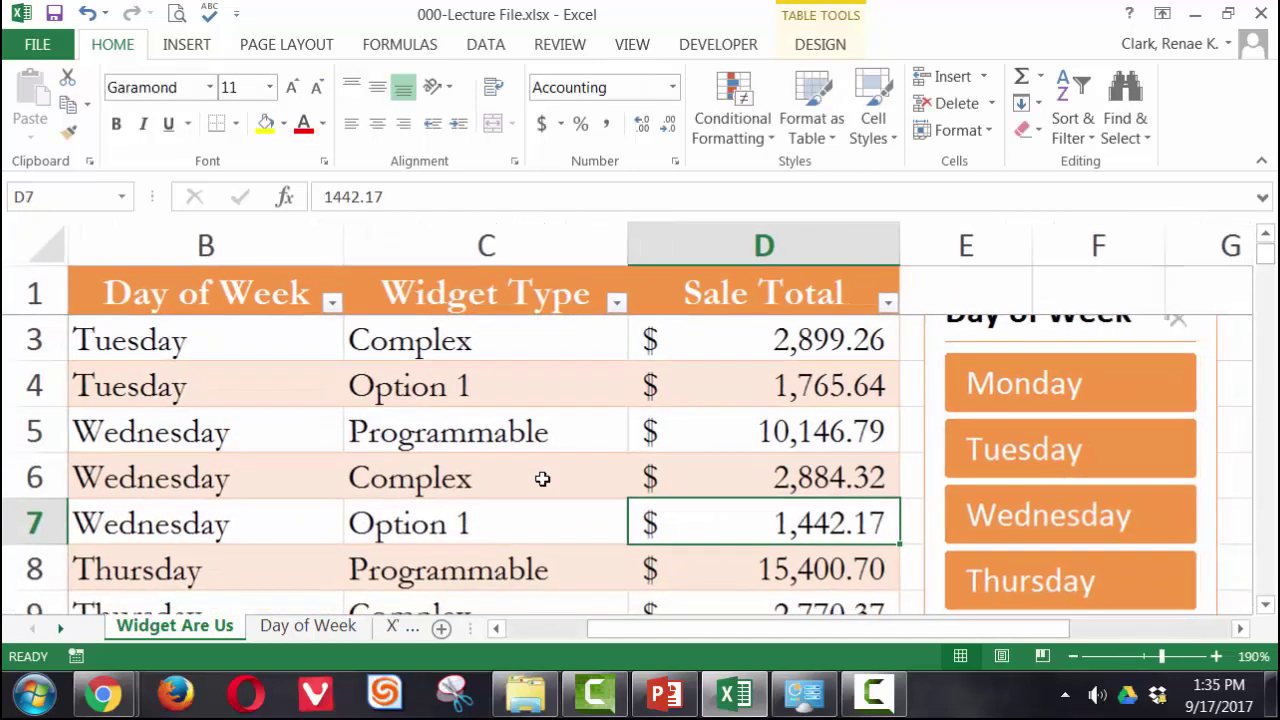
Show only Monday, Wednesday and Friday rows with the Day of Week slicer, and clear the slicer's filter after reviewing them
scroll(542, 479, "down", 3)
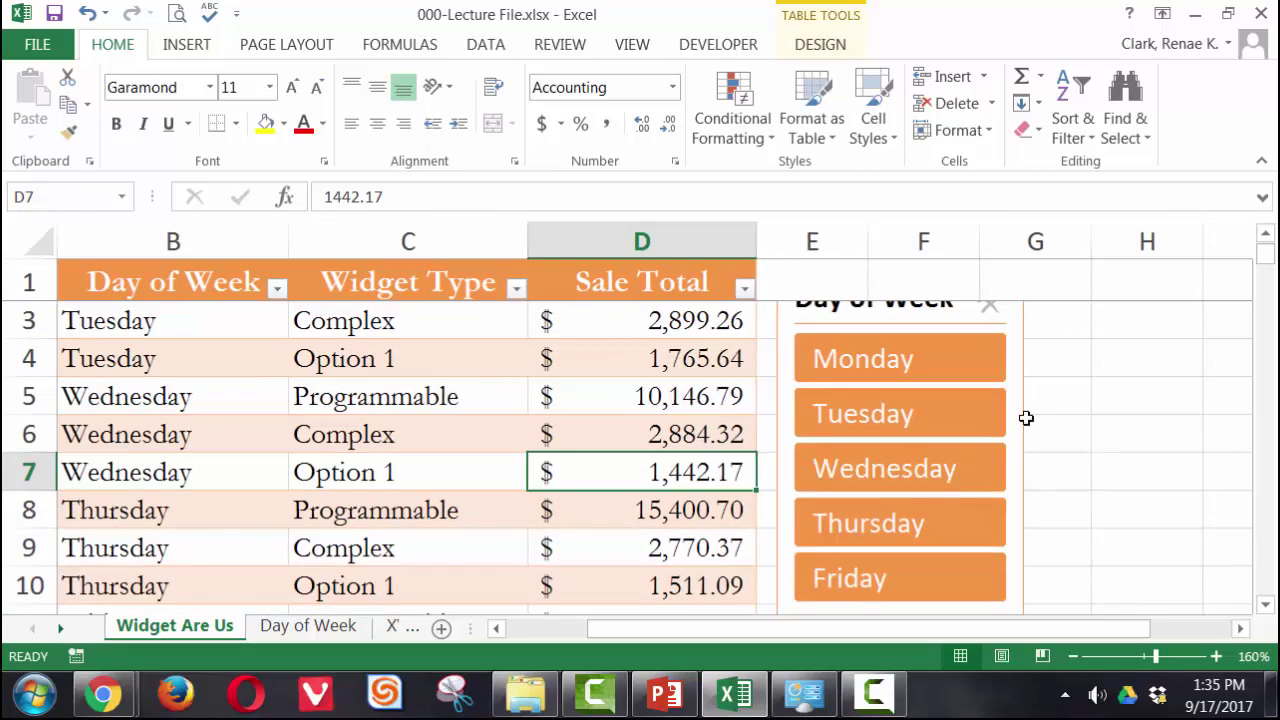
left_click(960, 358)
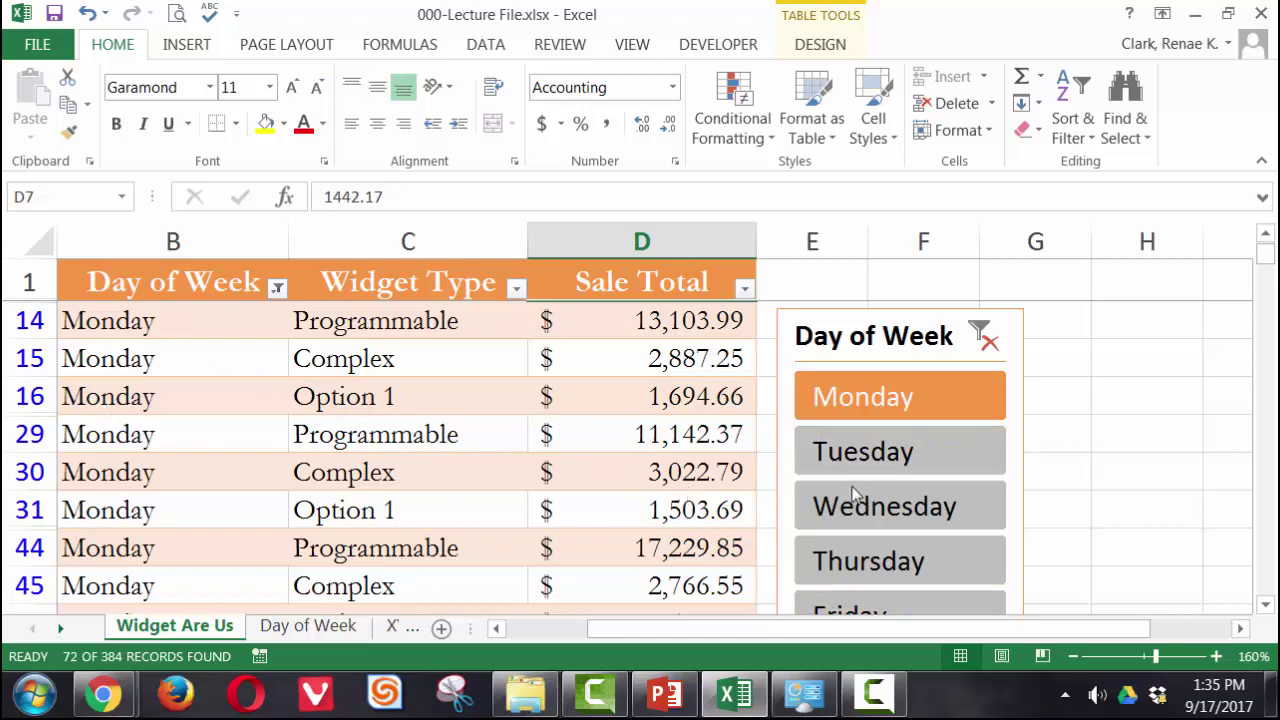
left_click(882, 505, "ctrl")
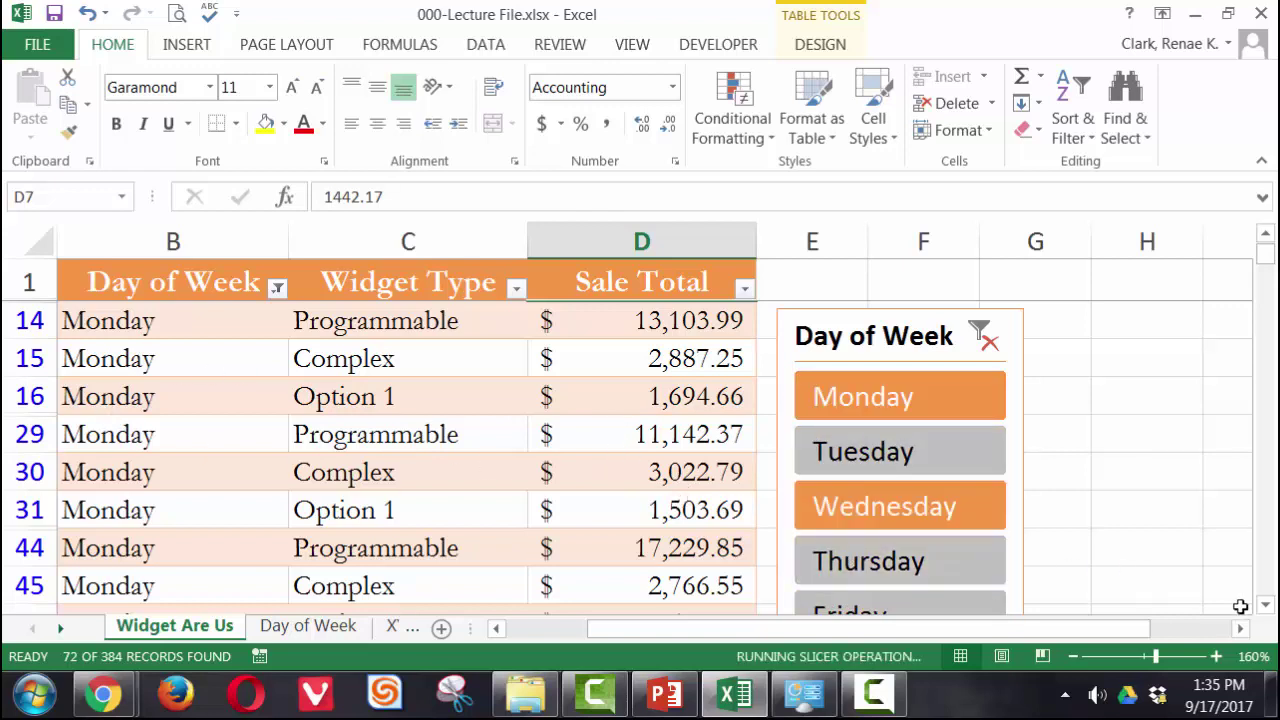
left_click(900, 606, "ctrl")
scroll(323, 466, "down", 13)
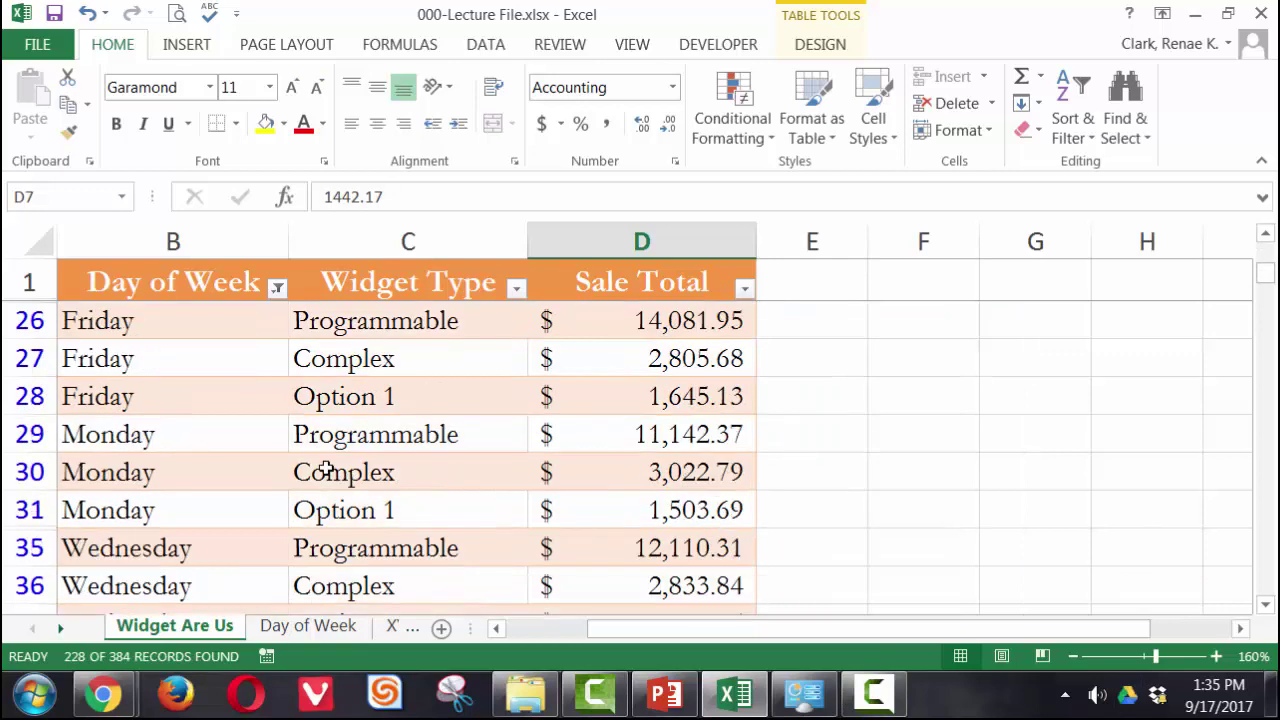
scroll(285, 490, "up", 6)
scroll(285, 503, "up", 5)
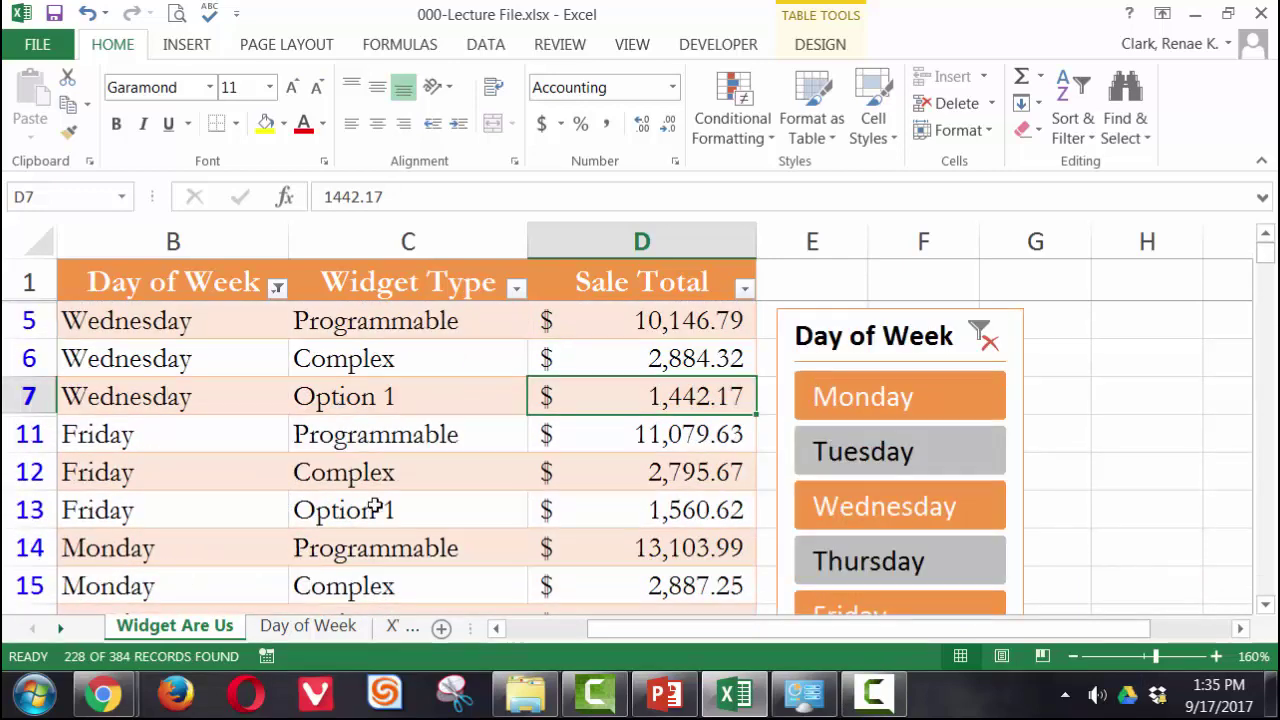
left_click(982, 337)
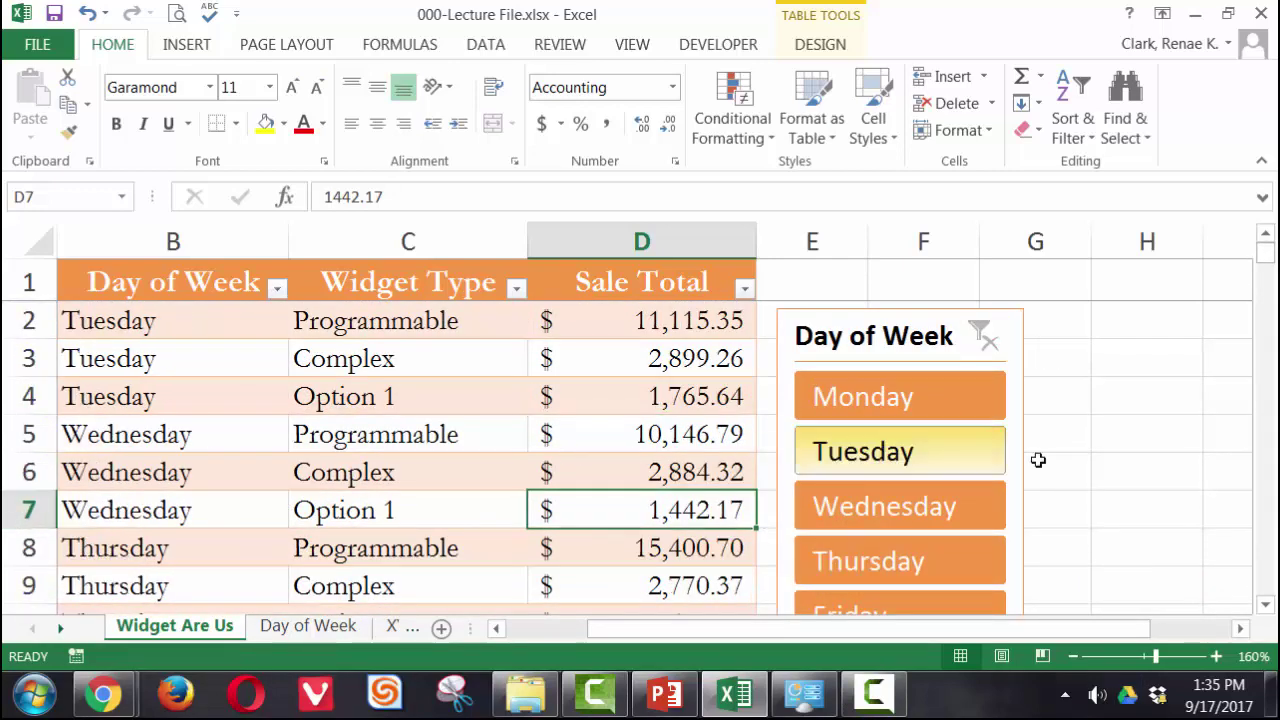
View the table's design options and compare them with the options for the selected Day of Week slicer
left_click(822, 45)
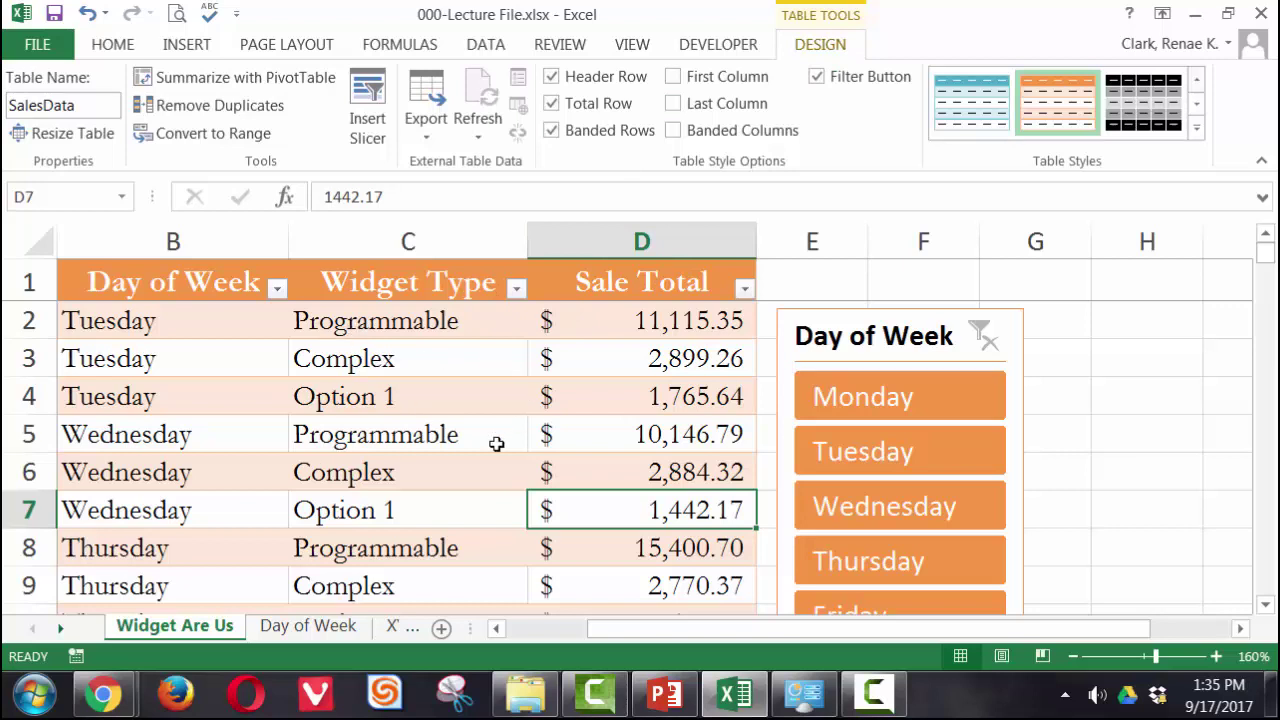
left_click(920, 337)
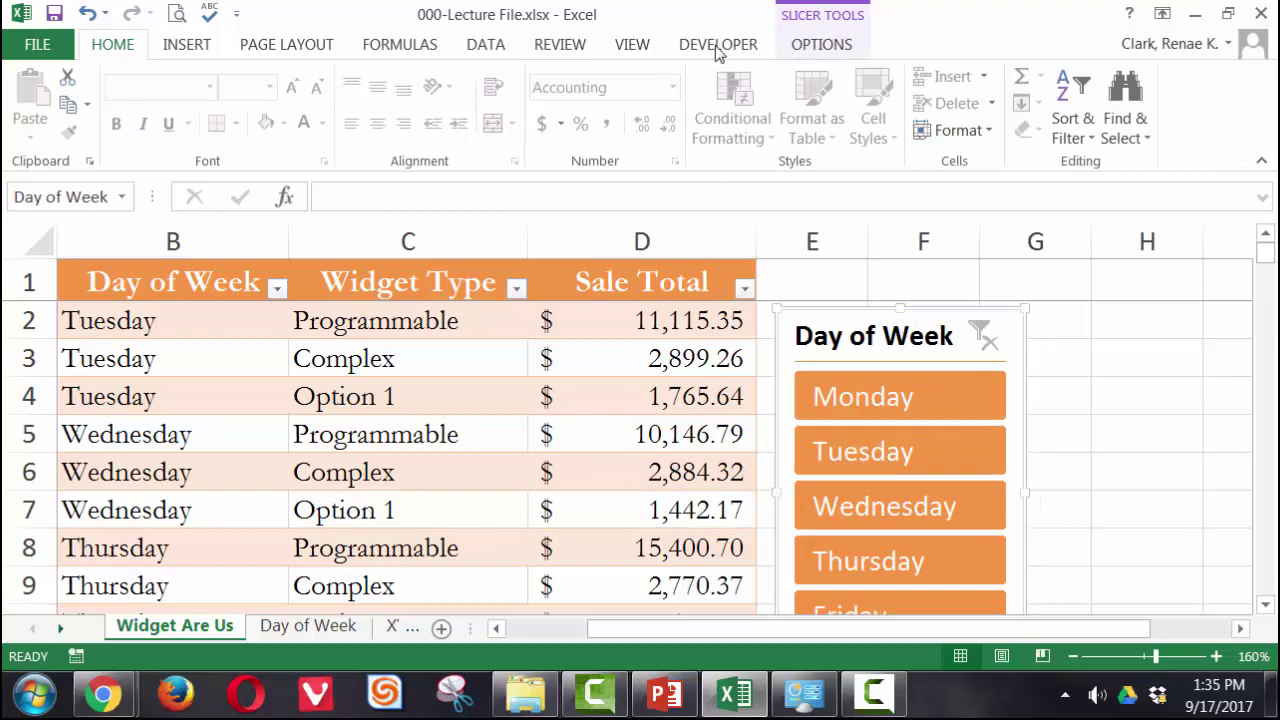
left_click(812, 44)
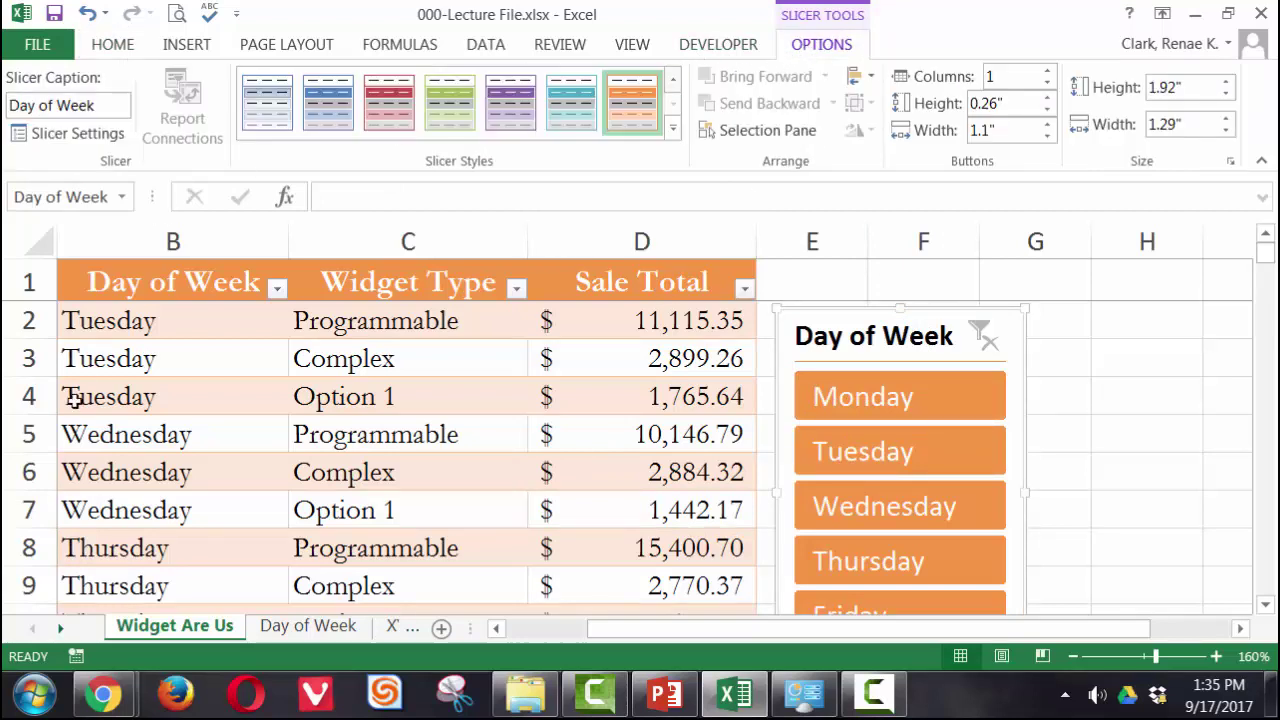